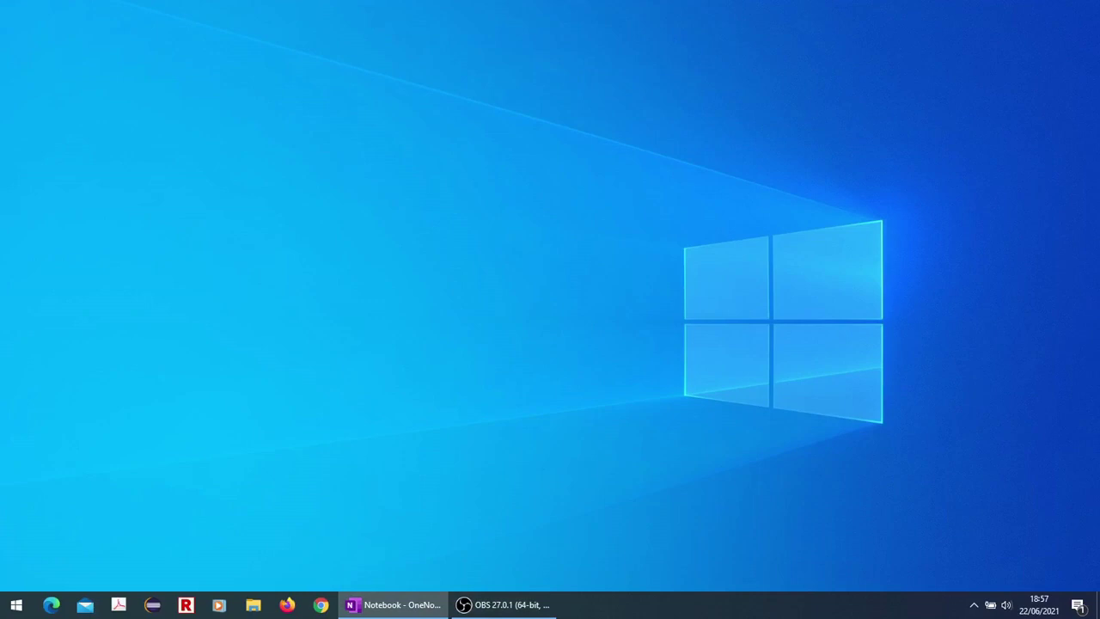
# Step: Confirm Chrome crashes with the STATUS_INVALID_IMAGE_HASH error, then close it
pyautogui.click(321, 604)
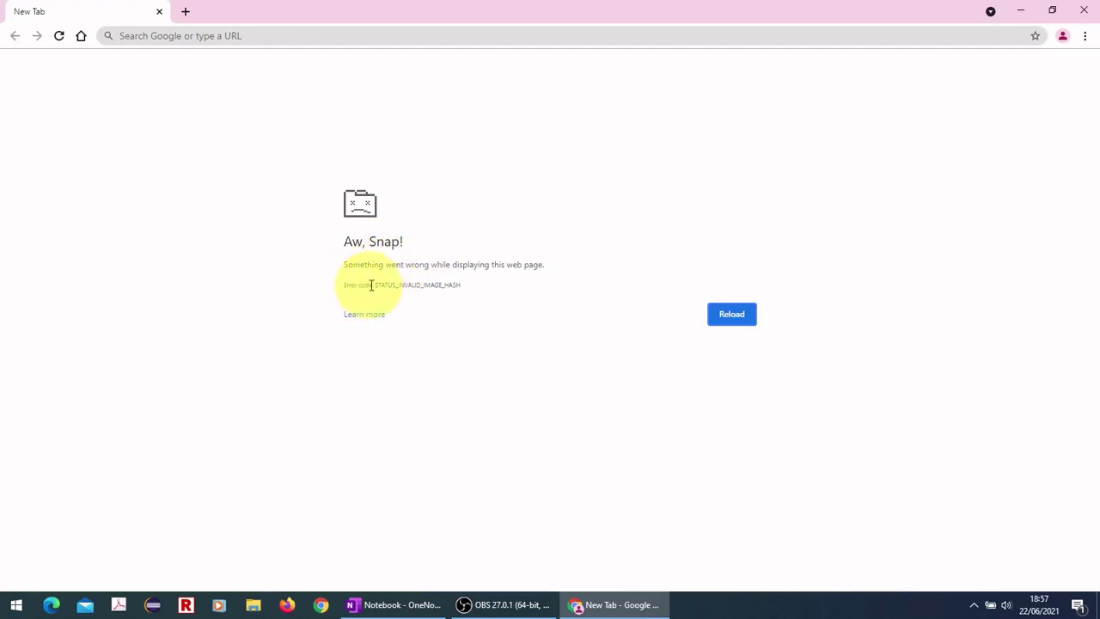
pyautogui.moveTo(376, 284); pyautogui.dragTo(472, 287)
pyautogui.rightClick(466, 396)
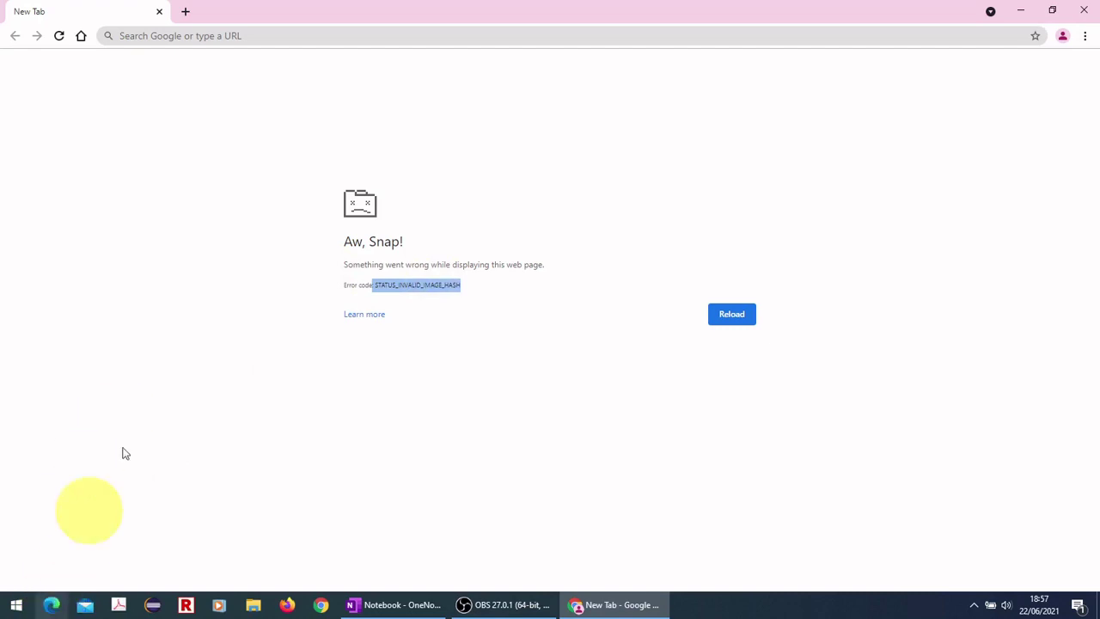
pyautogui.click(1074, 7)
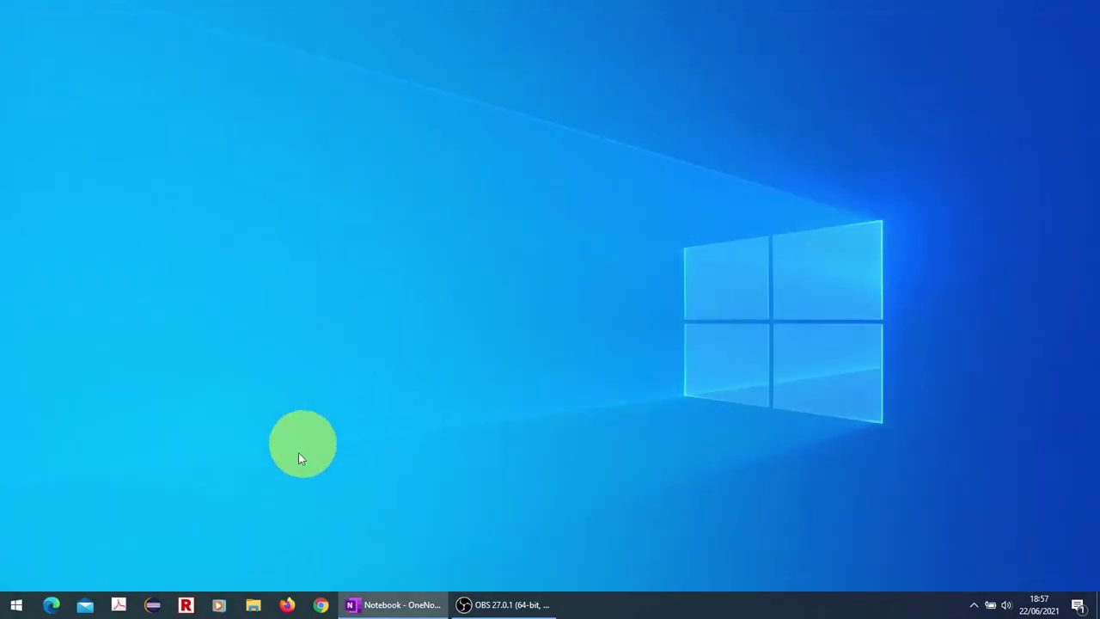
# Step: Confirm Edge shows the same STATUS_INVALID_IMAGE_HASH error, then close it
pyautogui.click(49, 606)
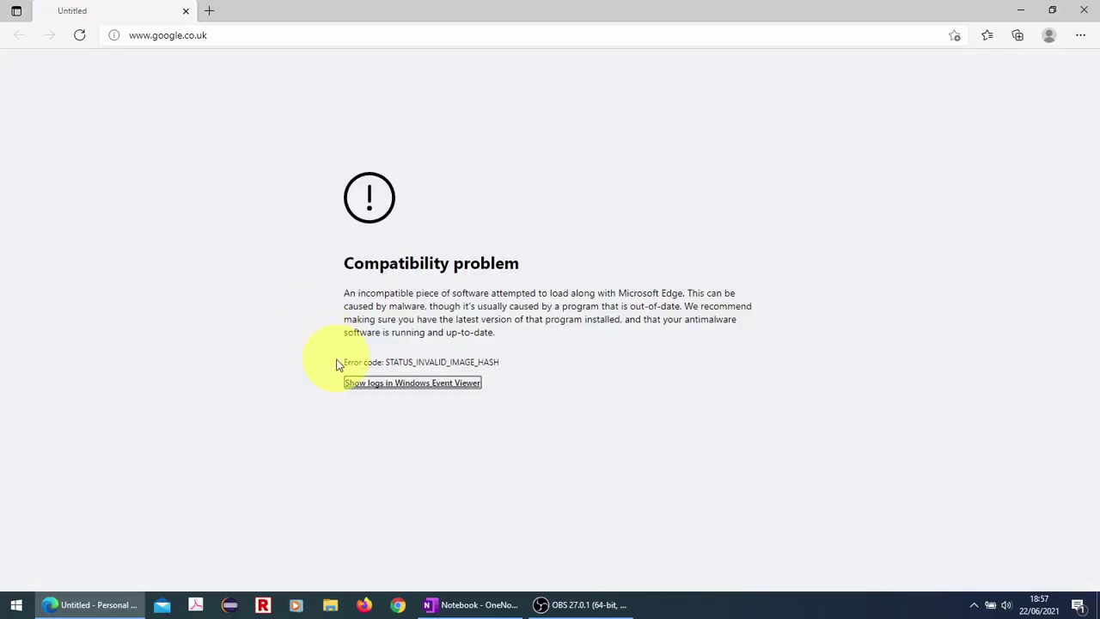
pyautogui.moveTo(383, 361); pyautogui.dragTo(517, 365)
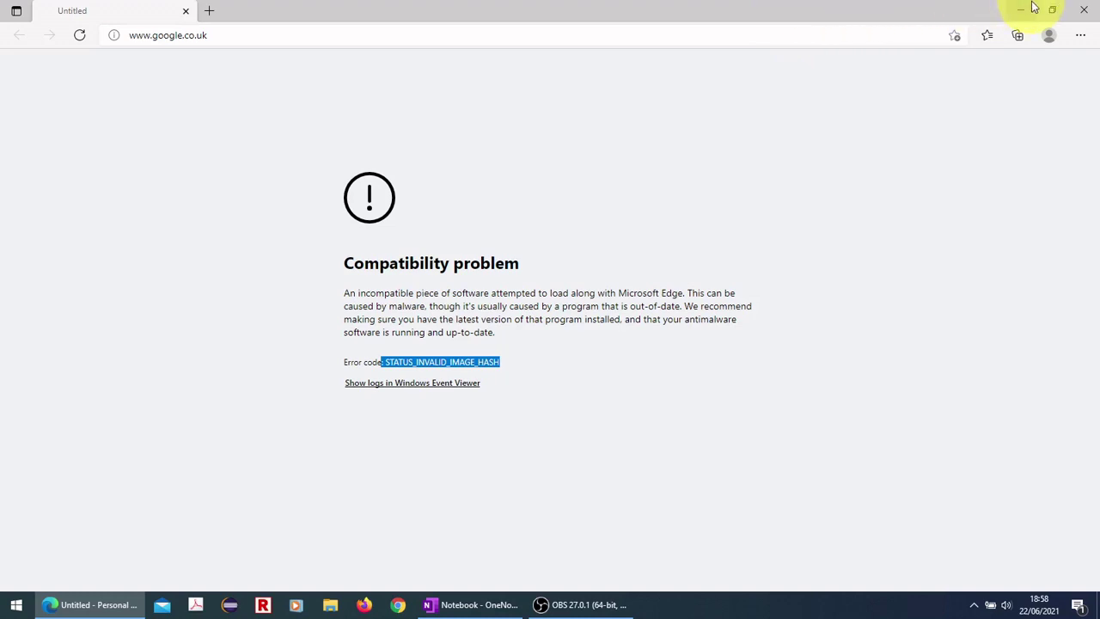
pyautogui.click(1081, 11)
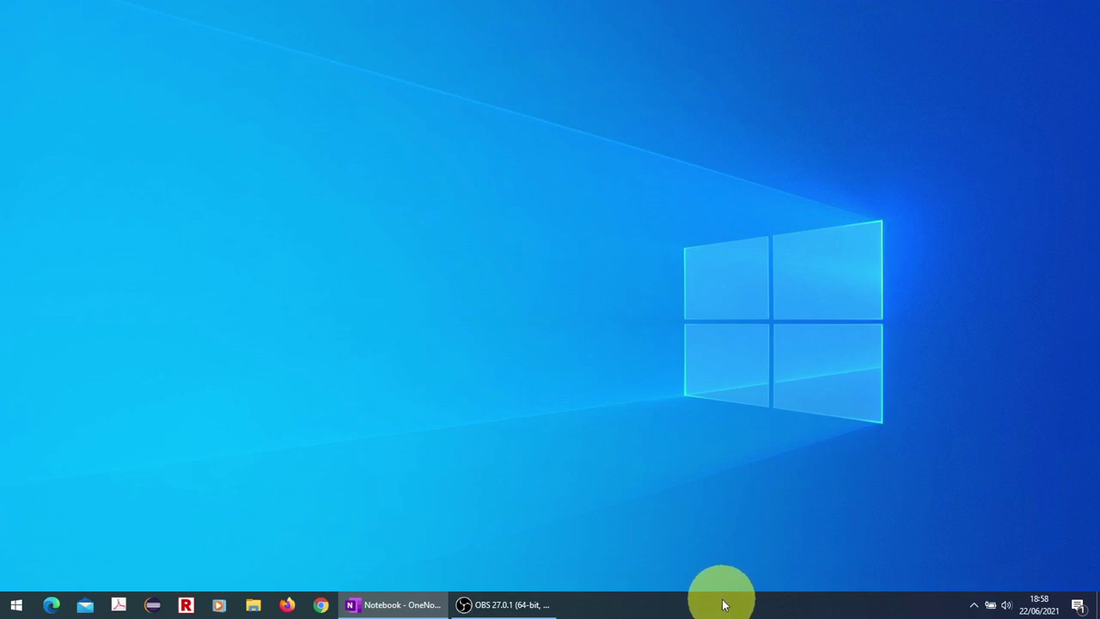
# Step: Inspect running processes such as CcmExec.exe in Task Manager's detailed view, then close it
pyautogui.rightClick(724, 605)
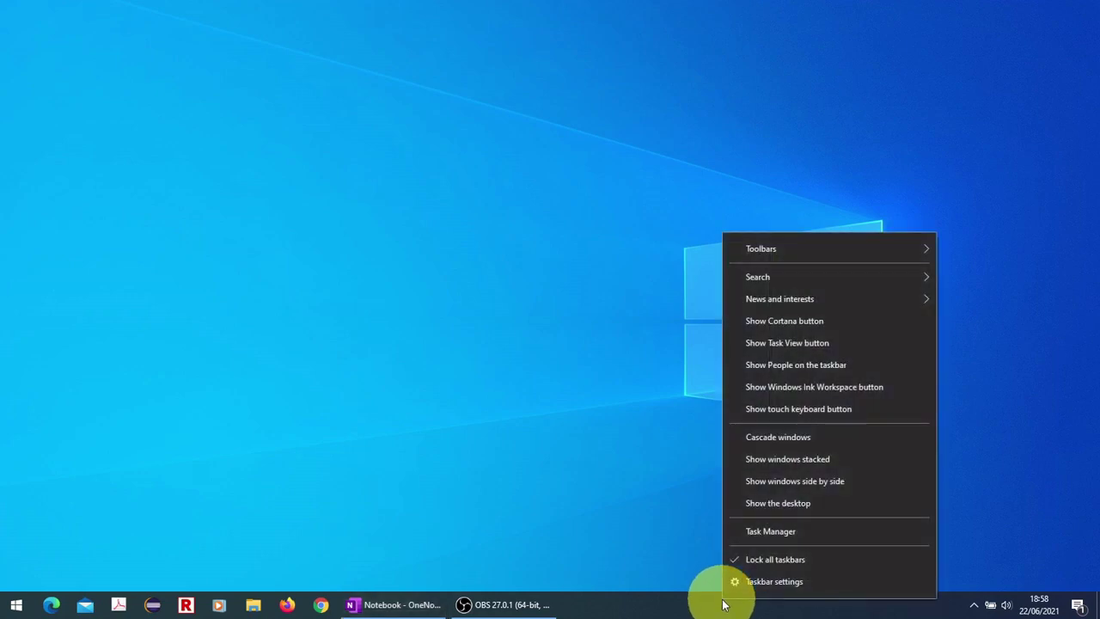
pyautogui.click(746, 533)
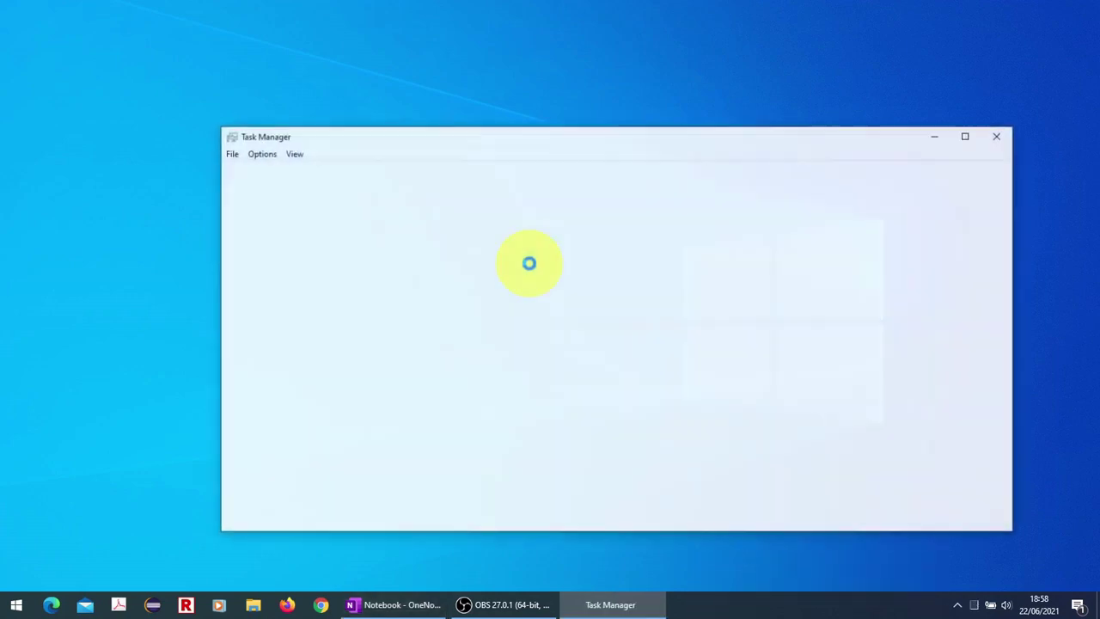
pyautogui.moveTo(492, 141); pyautogui.dragTo(439, 48)
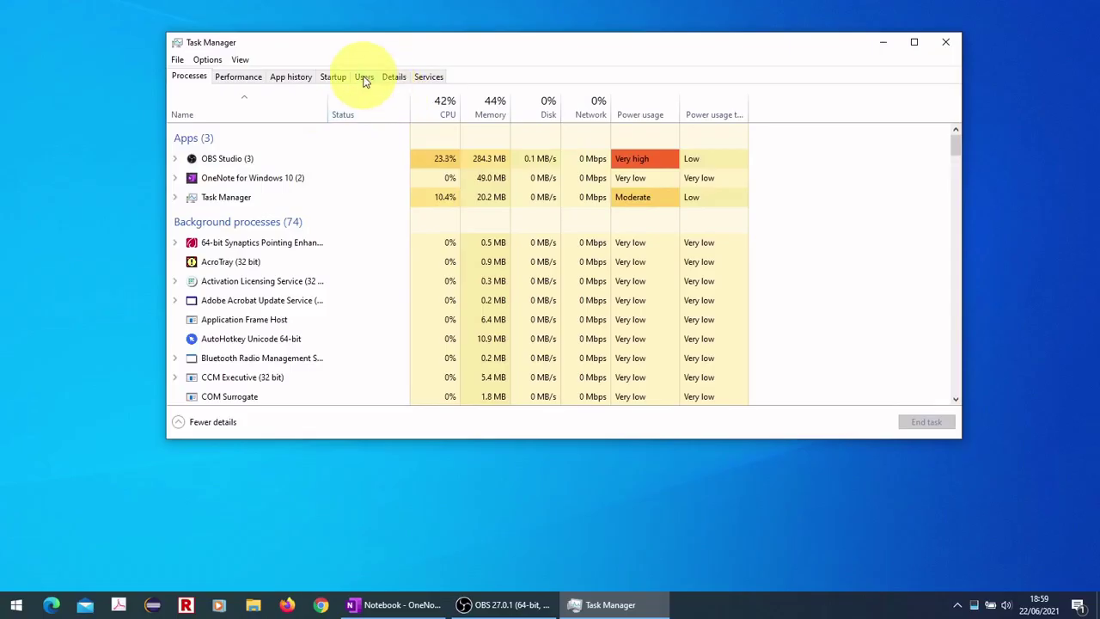
pyautogui.click(393, 77)
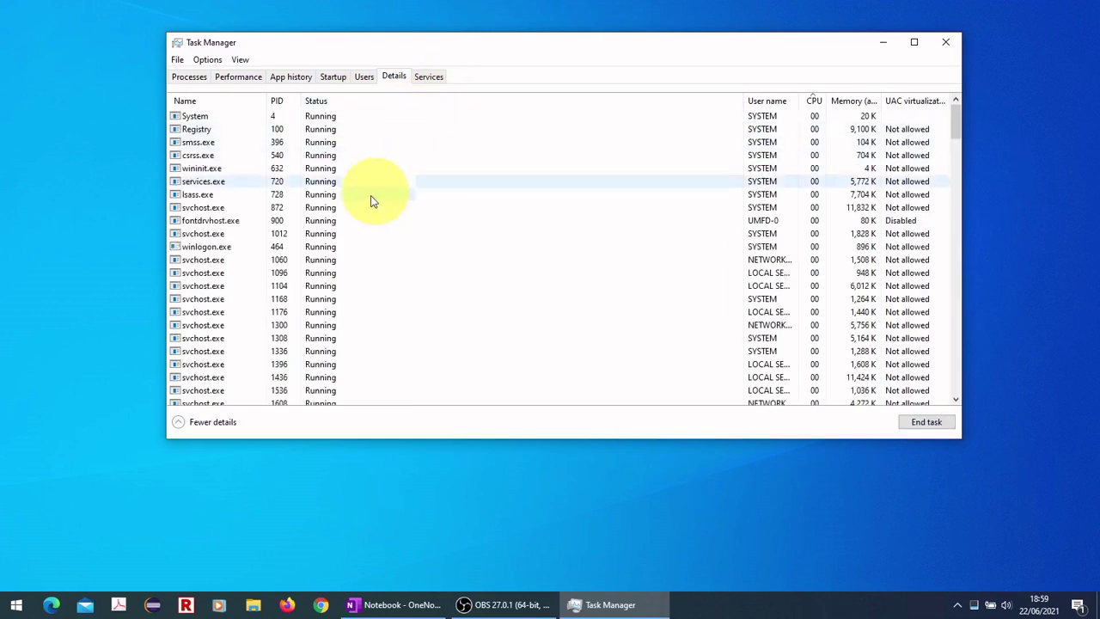
pyautogui.click(262, 247)
pyautogui.press('c')
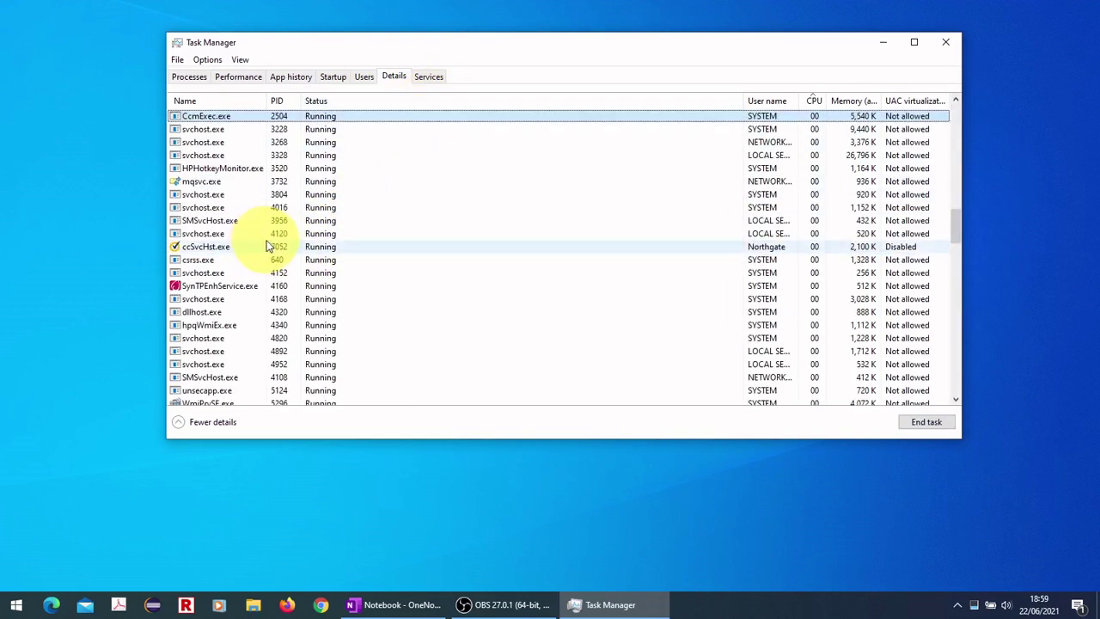
pyautogui.scroll(1, 296, 270)
pyautogui.scroll(-1, 296, 270)
pyautogui.press('m')
pyautogui.press('m')
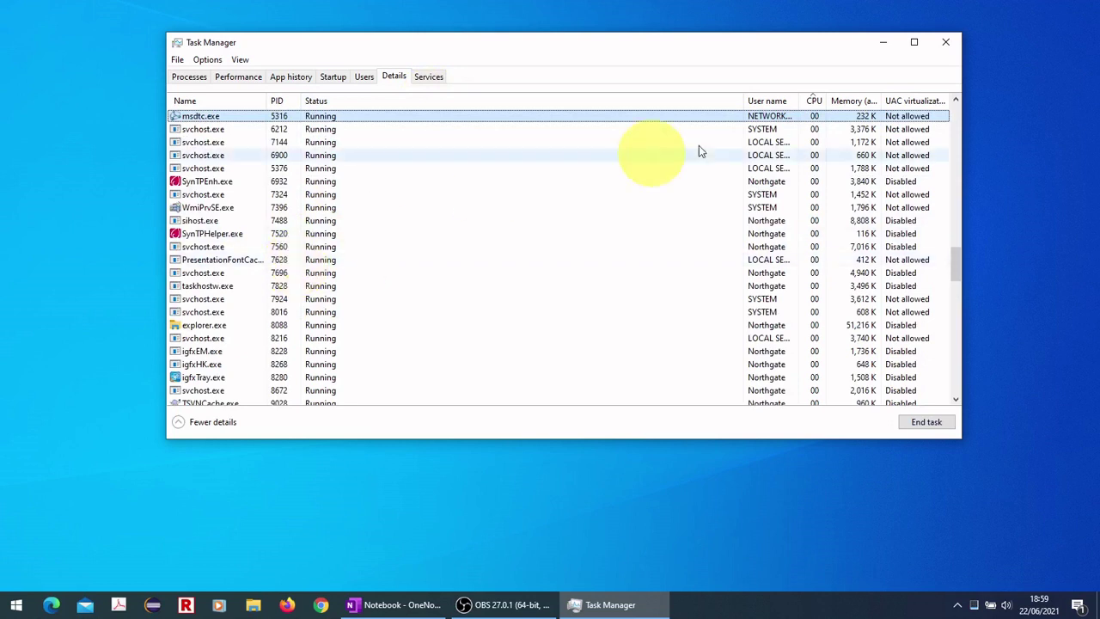
pyautogui.click(941, 43)
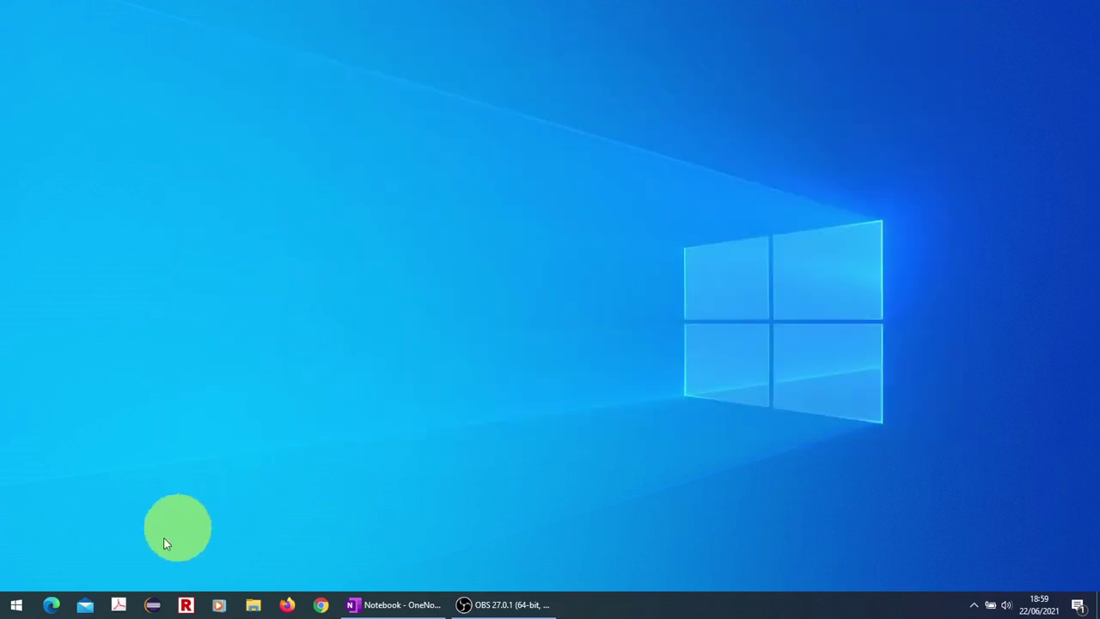
# Step: Run chrome.exe --disable-features=RendererCodeIntegrity from the Run dialog
pyautogui.click(15, 604)
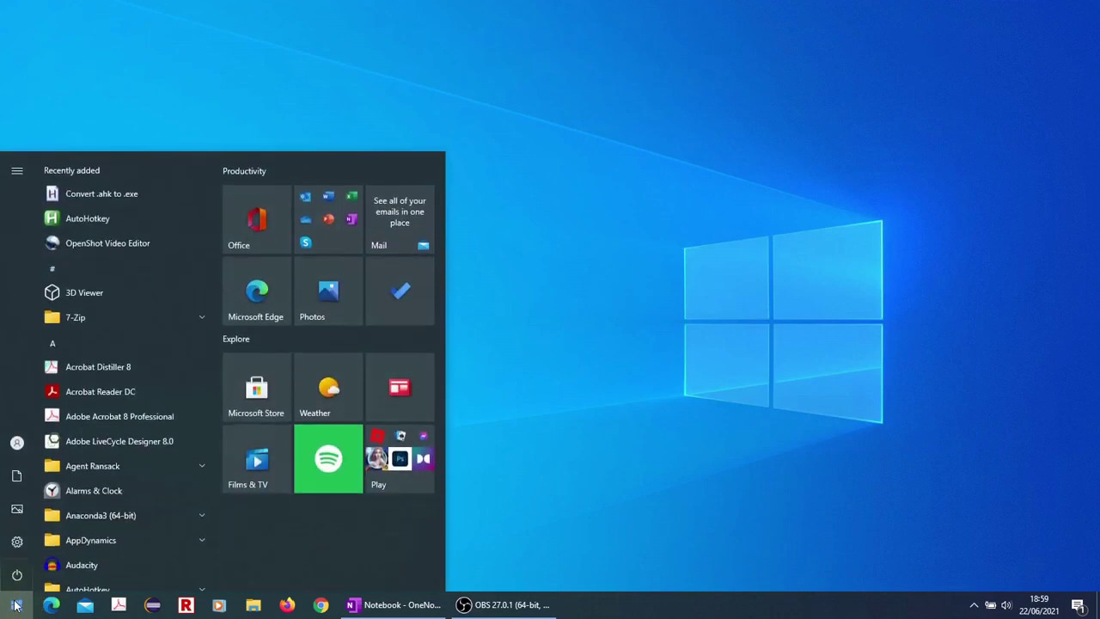
pyautogui.write('run')
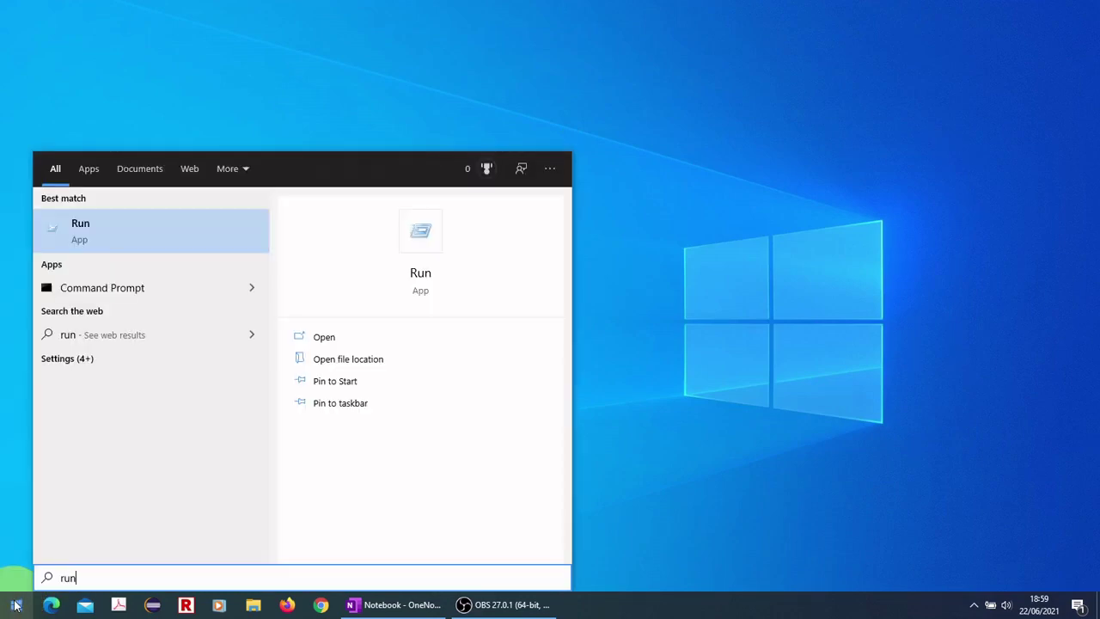
pyautogui.click(86, 240)
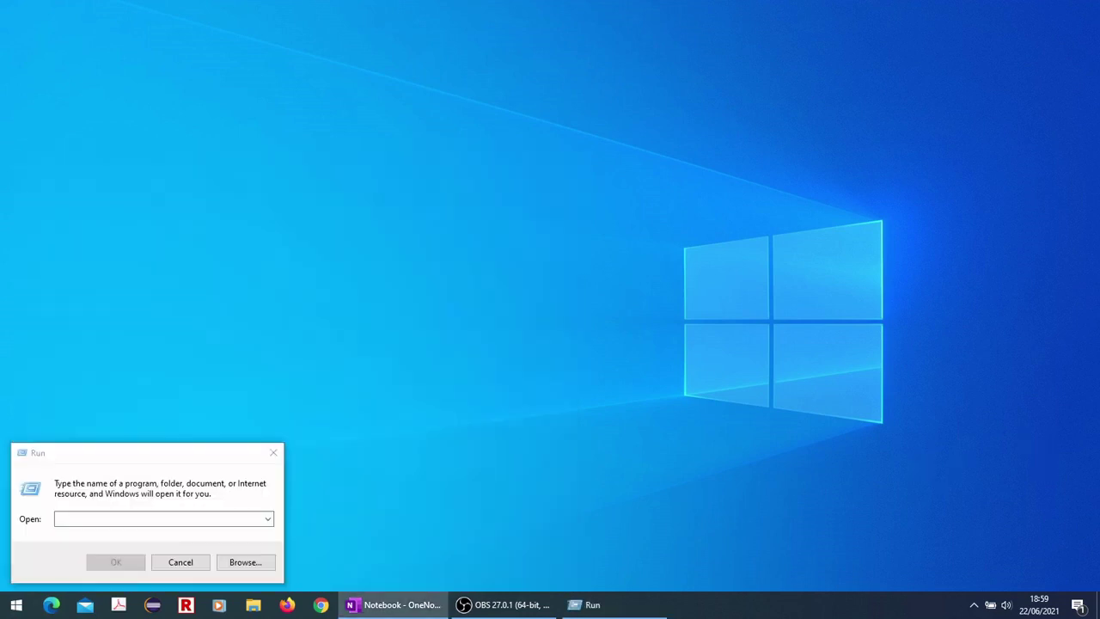
pyautogui.click(197, 521)
pyautogui.write('chrome.exe --disable-features=RendererCodeIntegrity')
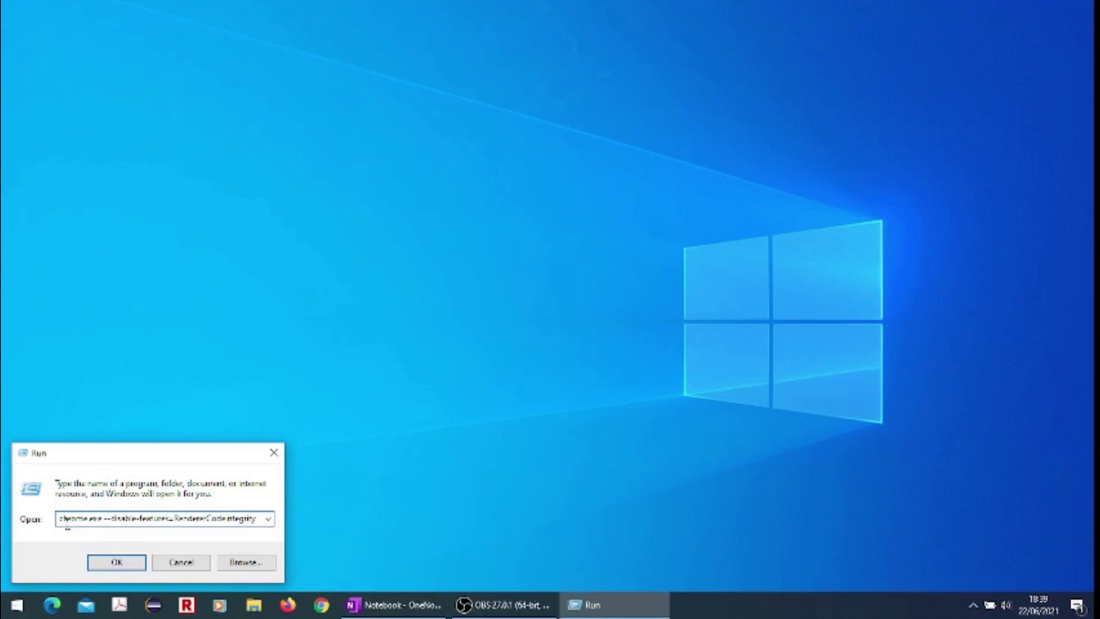
pyautogui.click(112, 563)
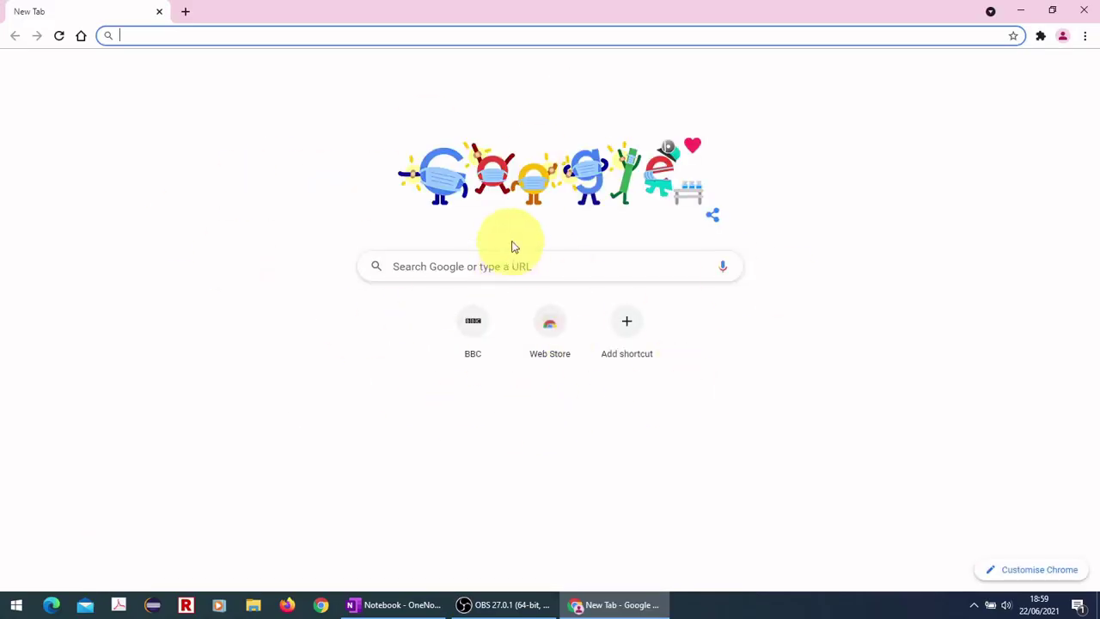
# Step: Load bbc.co.uk by entering bbc in Chrome's address bar, then close Chrome
pyautogui.click(315, 38)
pyautogui.write('bbc')
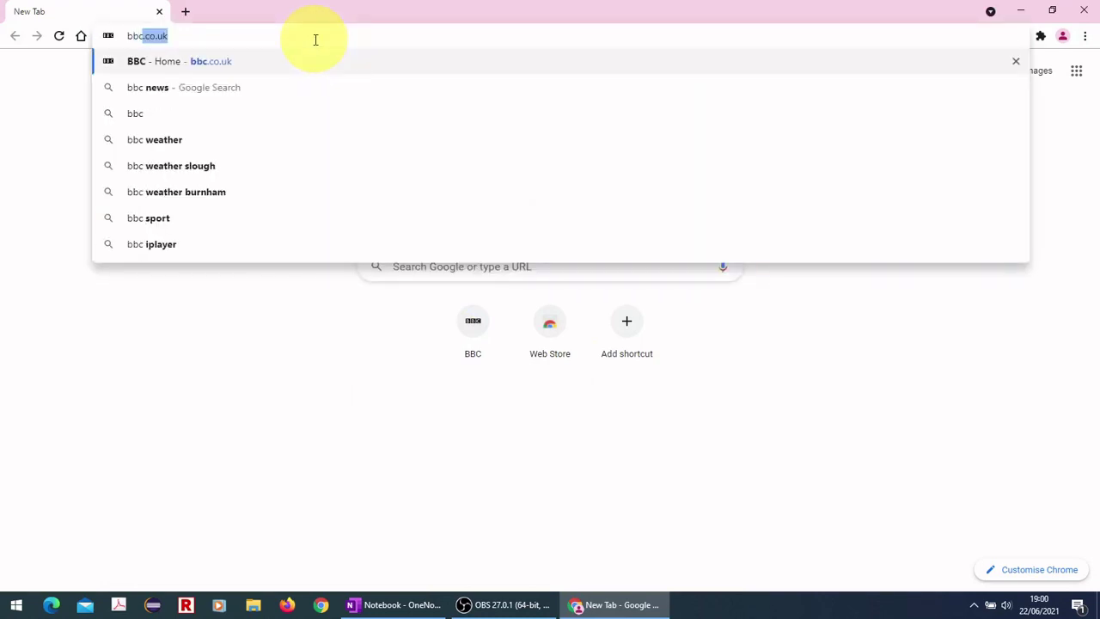
pyautogui.press('Return')
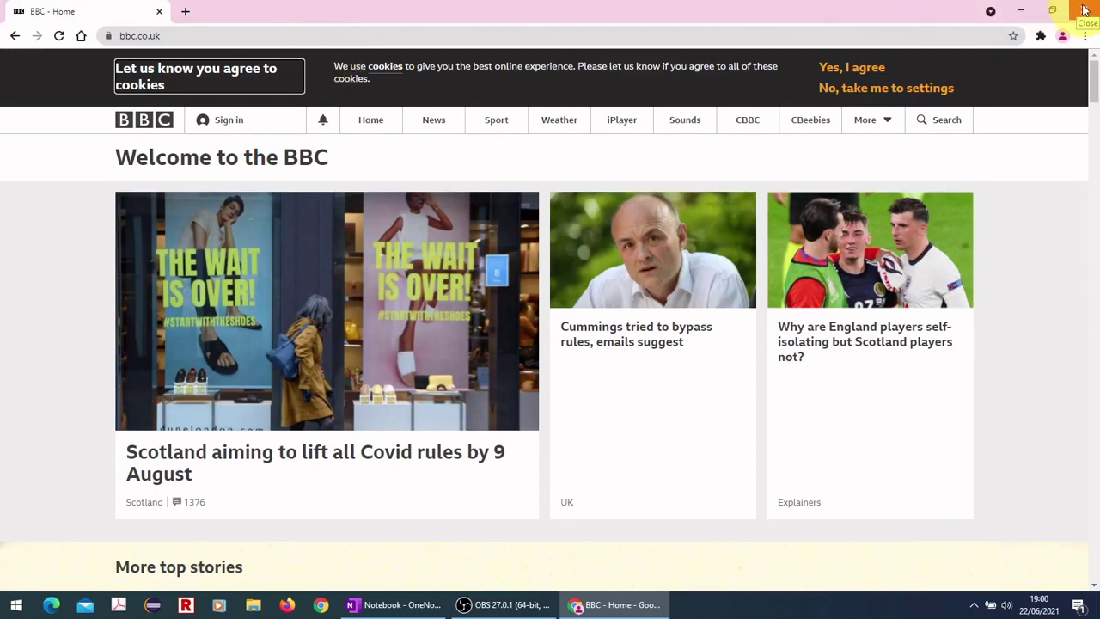
pyautogui.click(1085, 10)
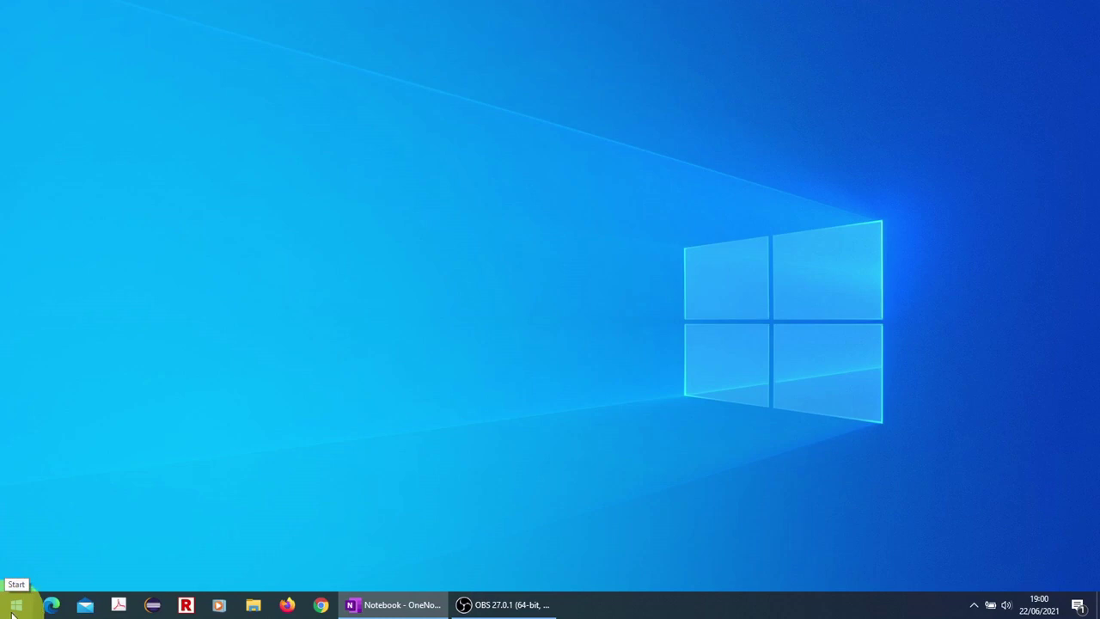
# Step: In Run, replace the Chrome command with msedge.exe --disable-features=RendererCodeIntegrity
pyautogui.click(15, 606)
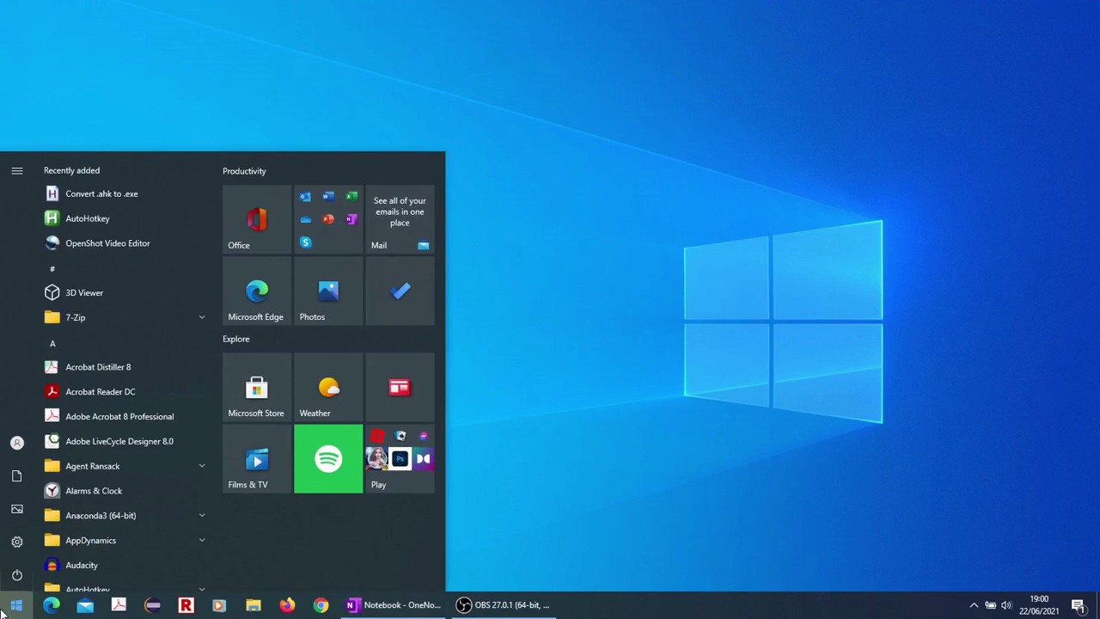
pyautogui.write('run')
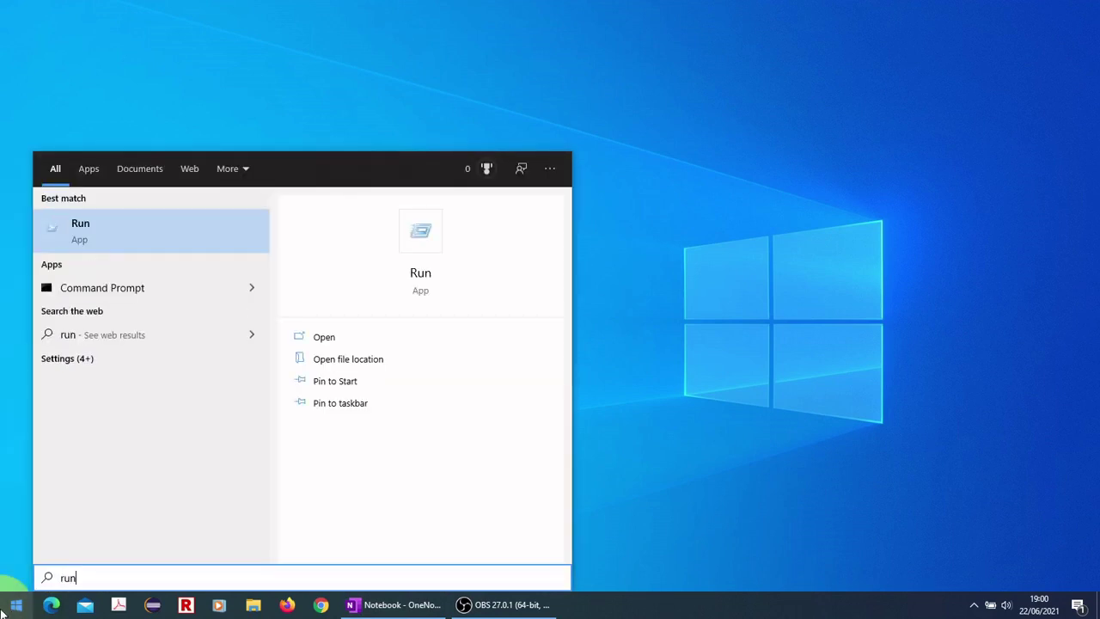
pyautogui.press('Return')
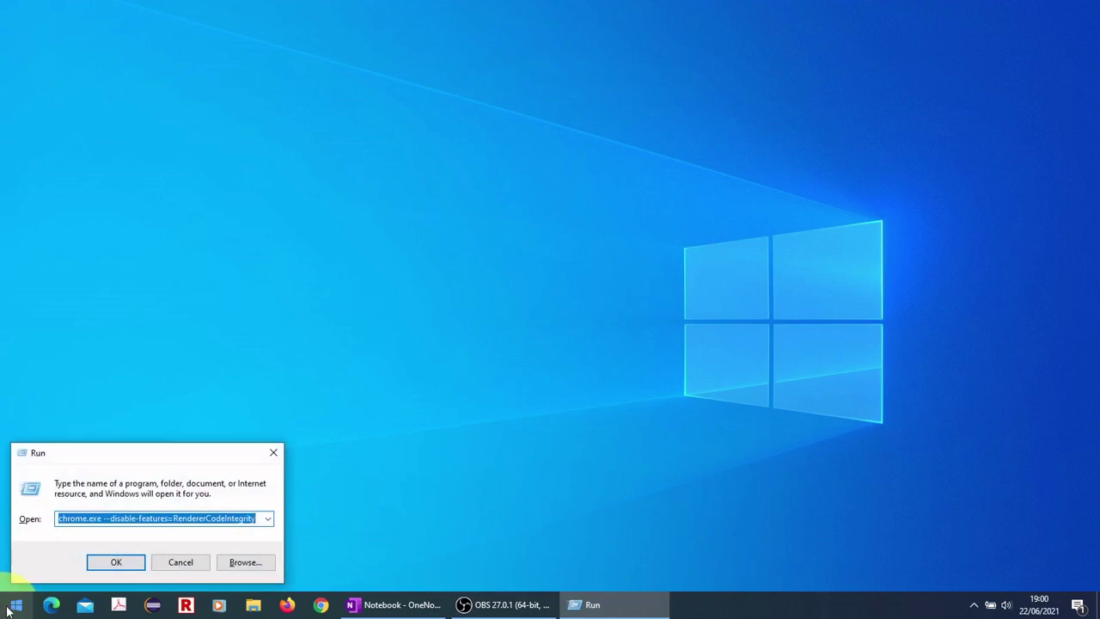
pyautogui.press('BackSpace')
pyautogui.click(201, 515)
pyautogui.write('msedge.exe --disable-features=RendererCodeIntegrity')
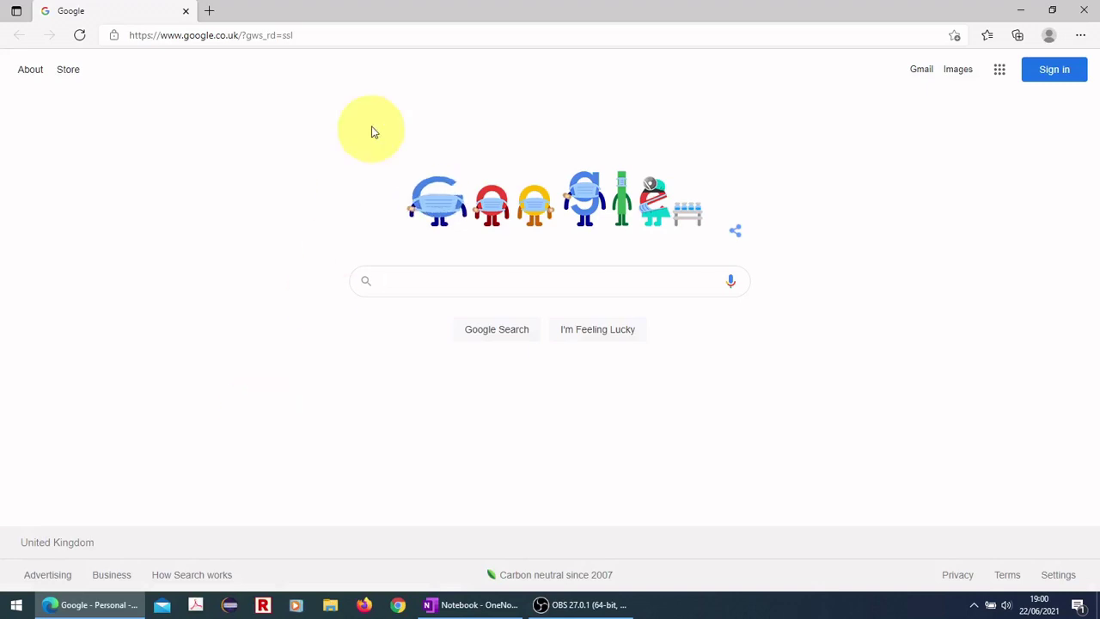
# Step: Load bbc.co.uk in Edge's address bar, then close the Edge window
pyautogui.click(345, 36)
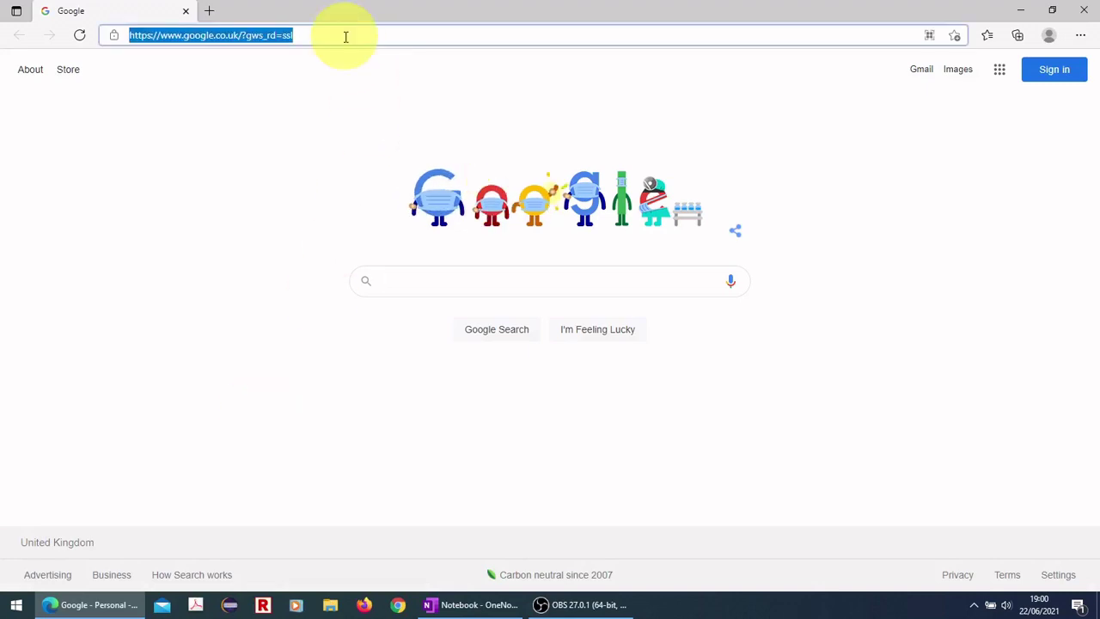
pyautogui.write('bbc')
pyautogui.press('Return')
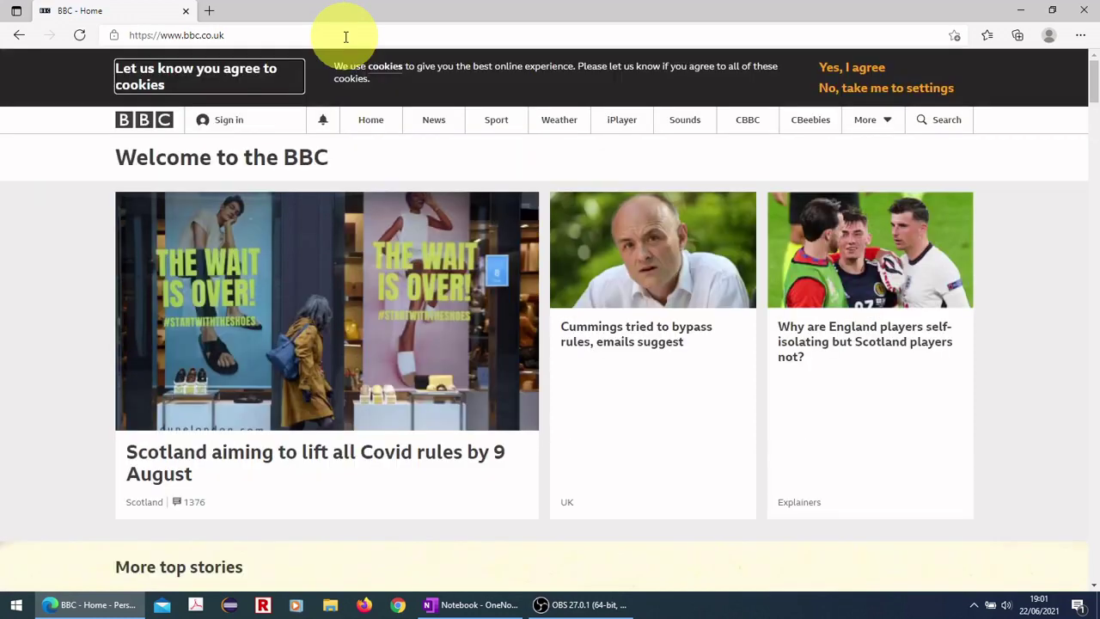
pyautogui.click(1074, 11)
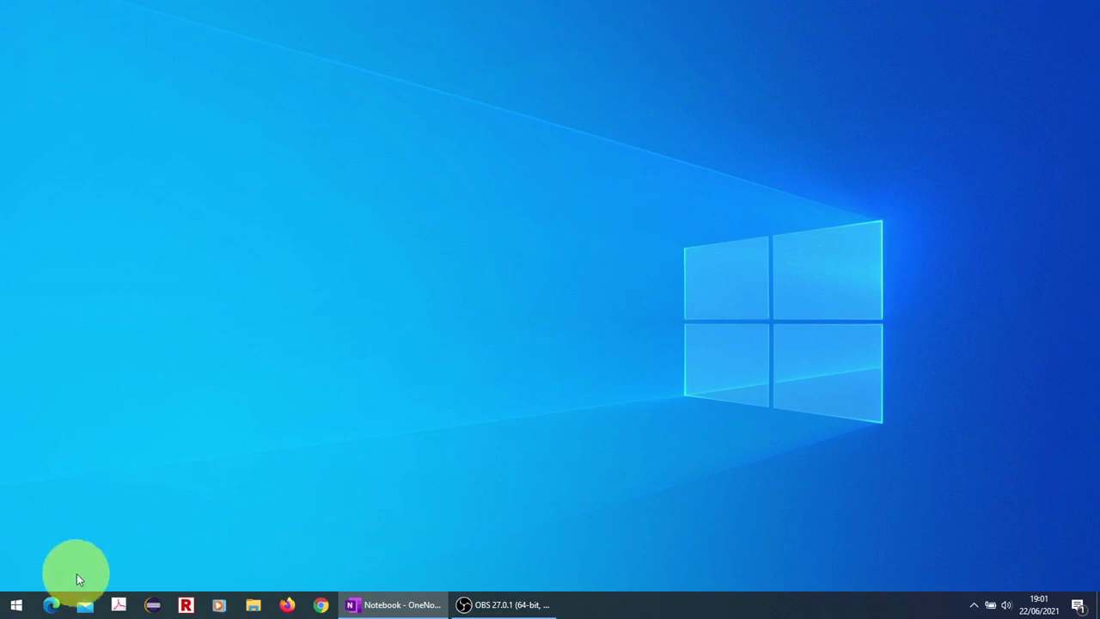
# Step: Search Start for 'reg' and launch Registry Editor, approving the UAC prompt
pyautogui.click(19, 607)
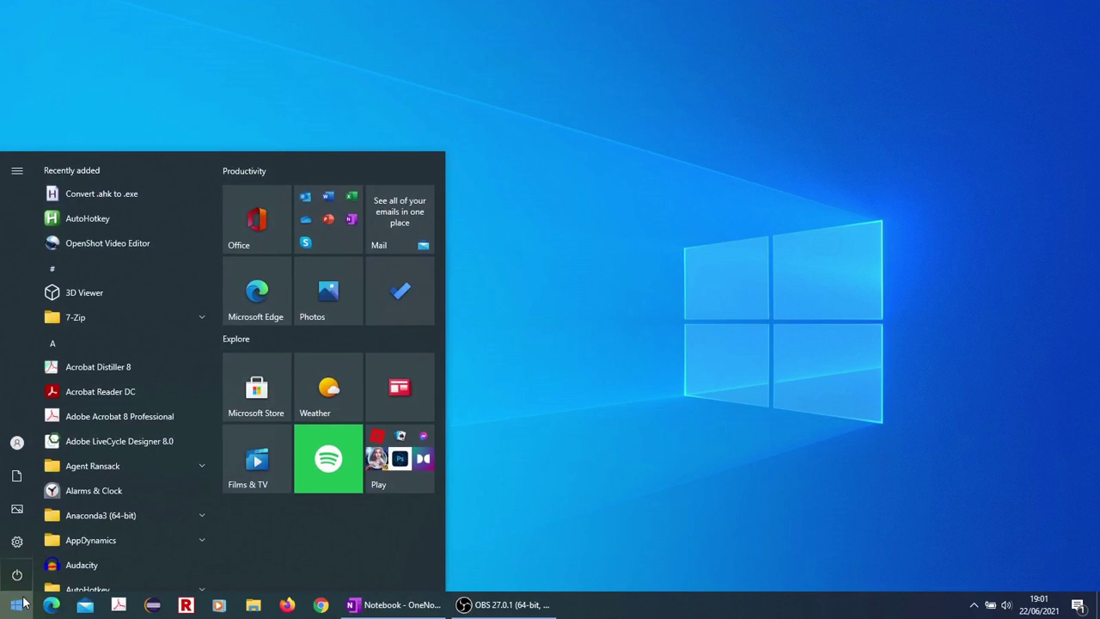
pyautogui.moveTo(35, 582)
pyautogui.write('reg')
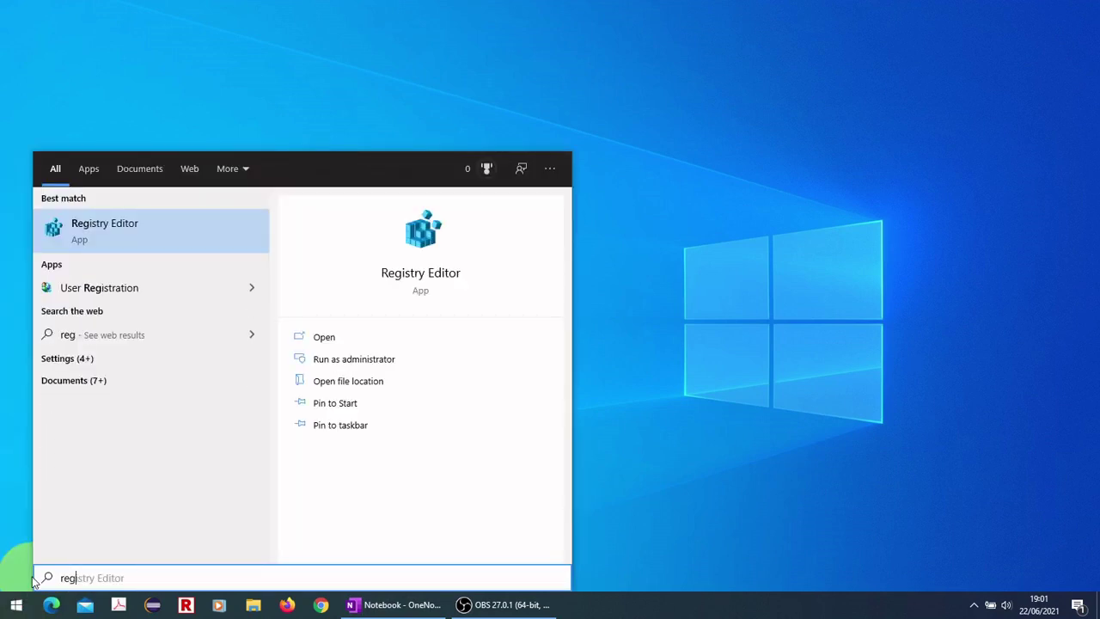
pyautogui.click(112, 233)
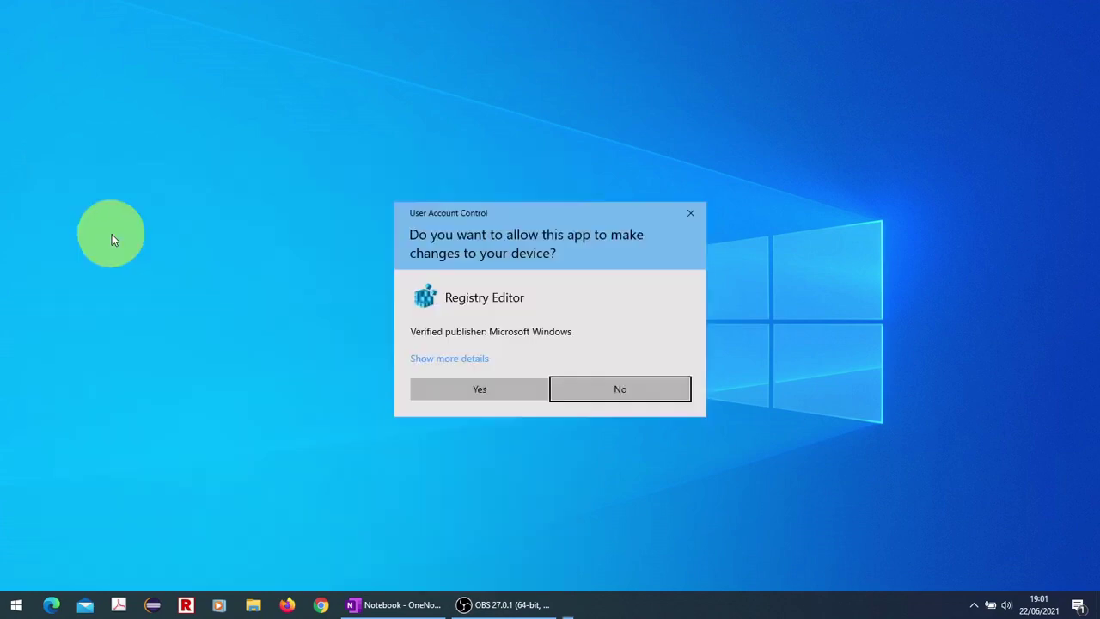
pyautogui.click(464, 389)
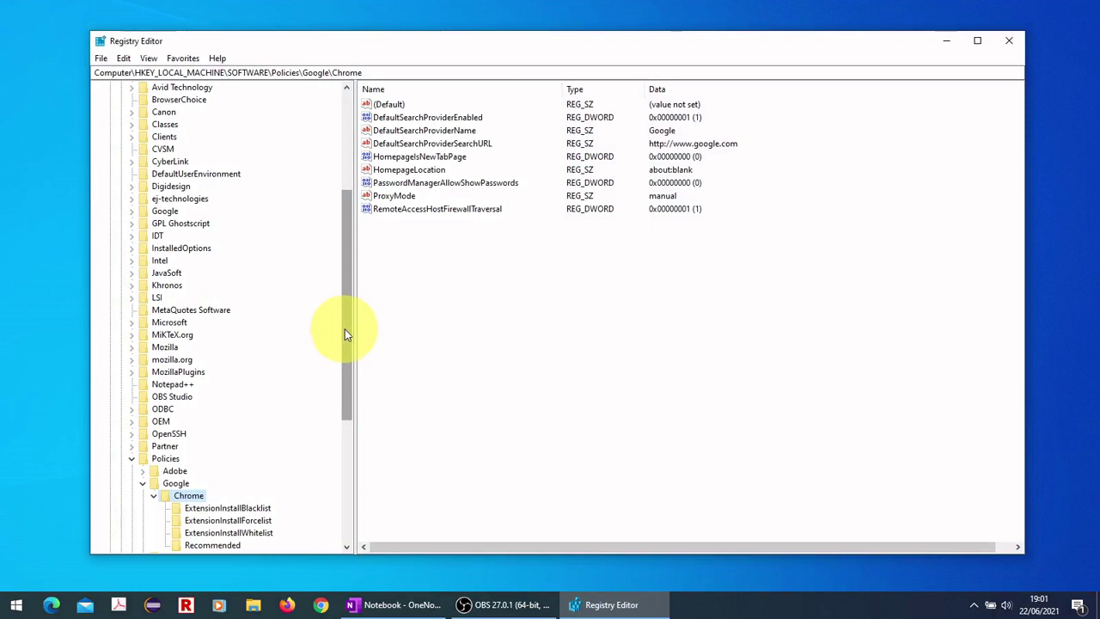
# Step: Navigate the key tree to HKEY_LOCAL_MACHINE\SOFTWARE\Policies\Google\Chrome
pyautogui.moveTo(344, 329); pyautogui.dragTo(348, 385)
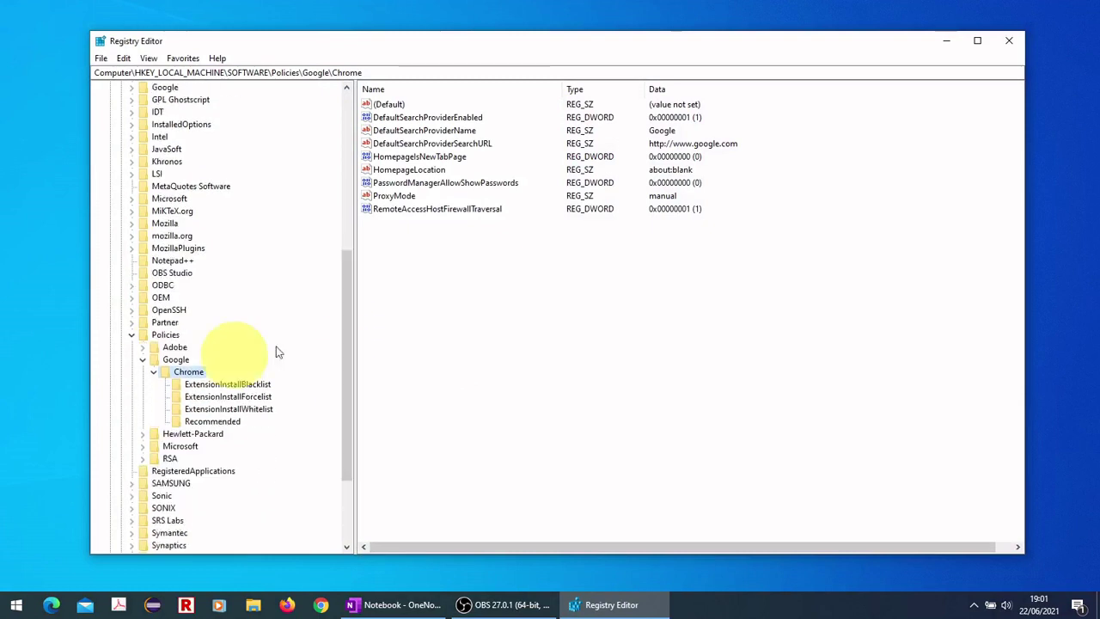
pyautogui.moveTo(342, 305); pyautogui.dragTo(344, 251)
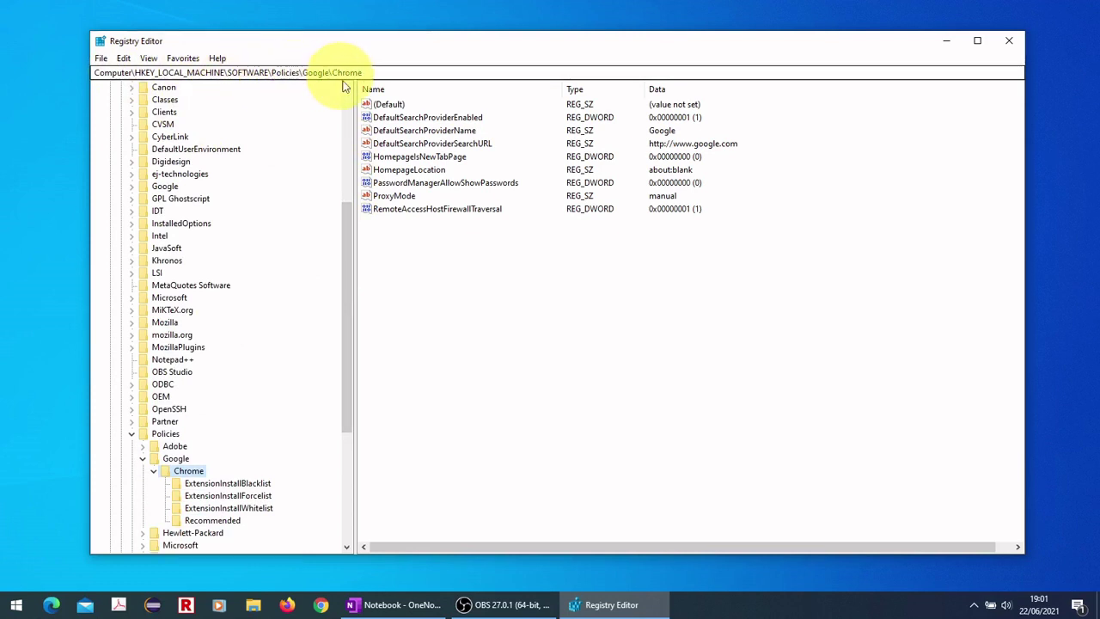
pyautogui.moveTo(354, 221); pyautogui.dragTo(351, 256)
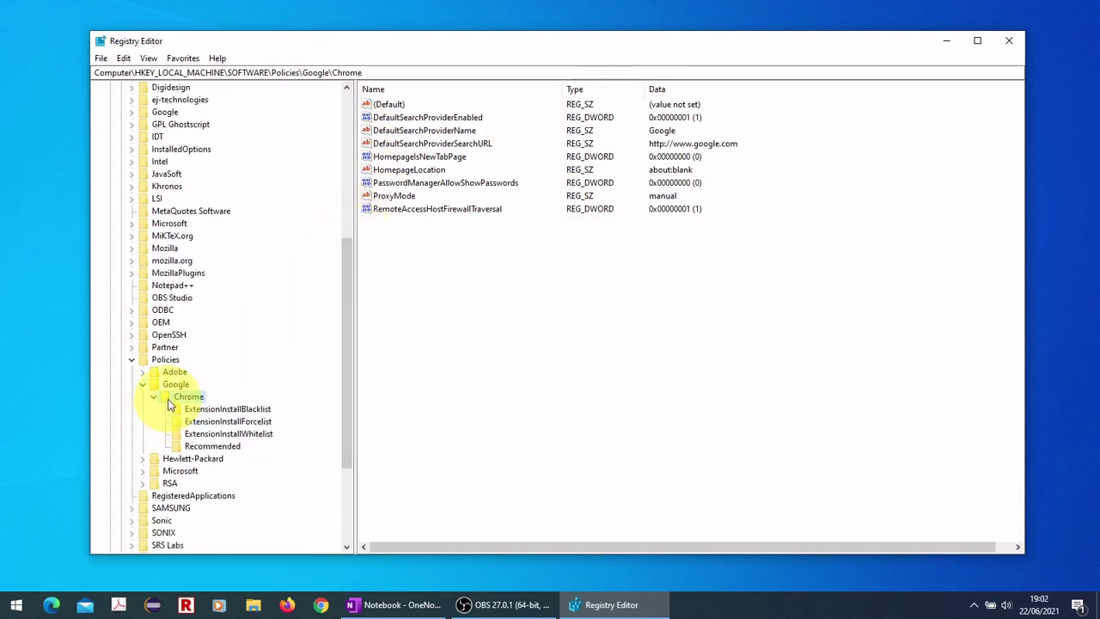
# Step: Create a DWORD (32-bit) value named RendererCodeIntegrityEnabled in the Chrome policy key
pyautogui.rightClick(432, 306)
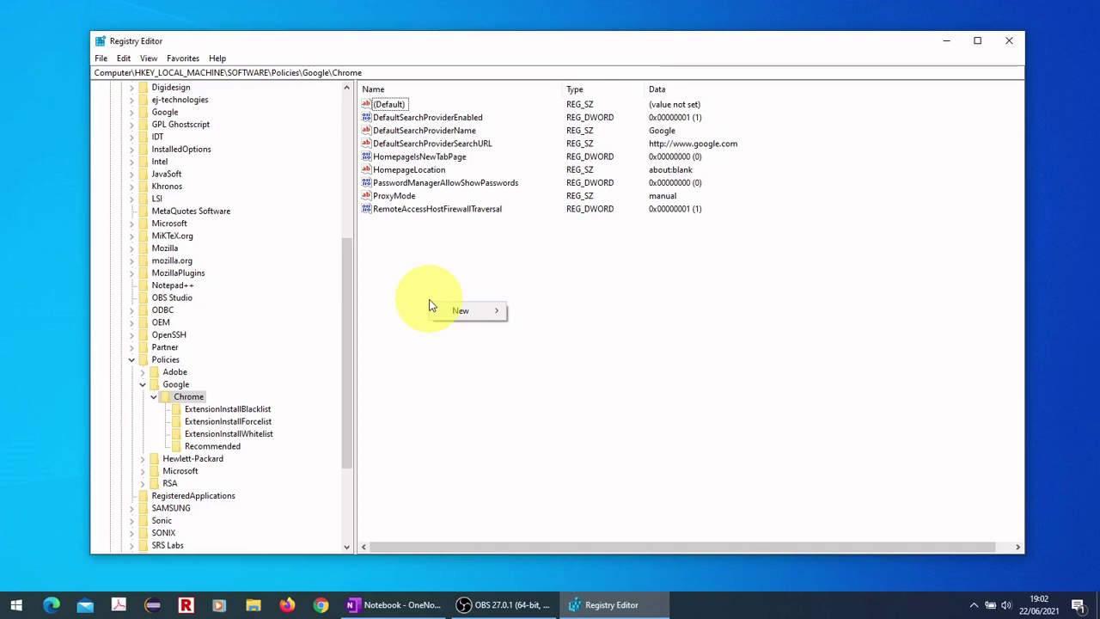
pyautogui.moveTo(464, 308)
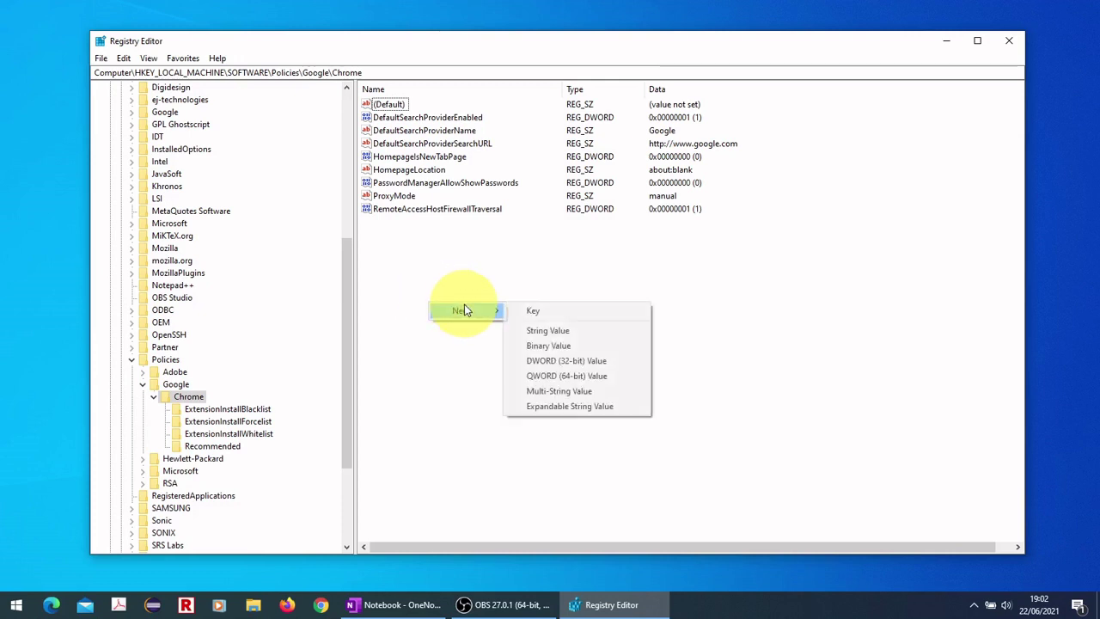
pyautogui.click(587, 362)
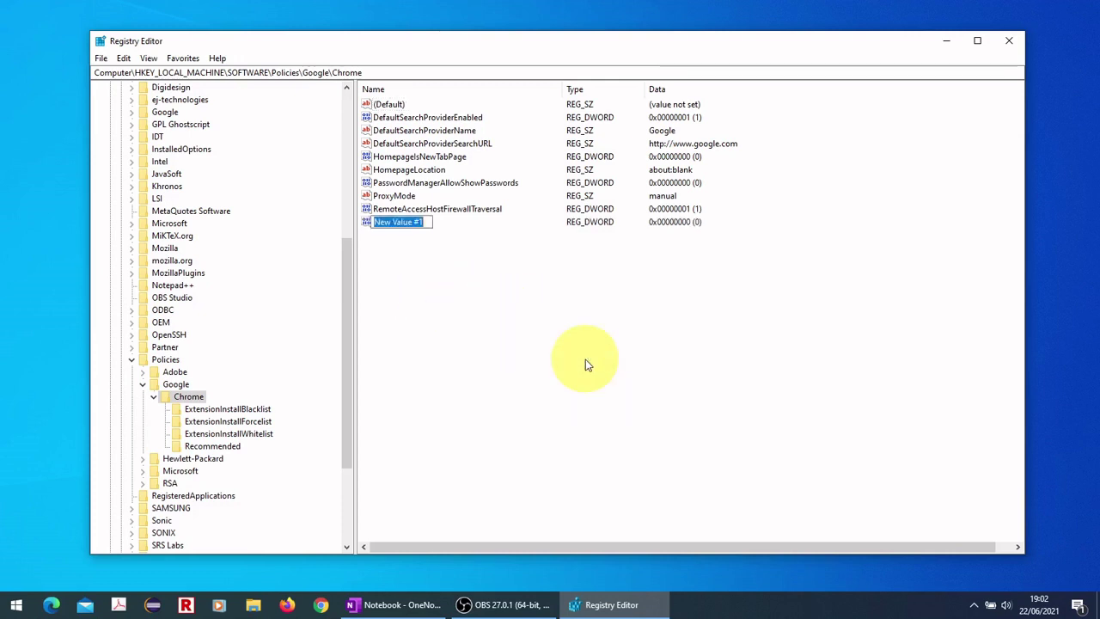
pyautogui.write('RendererCodeIntegrityEnabled')
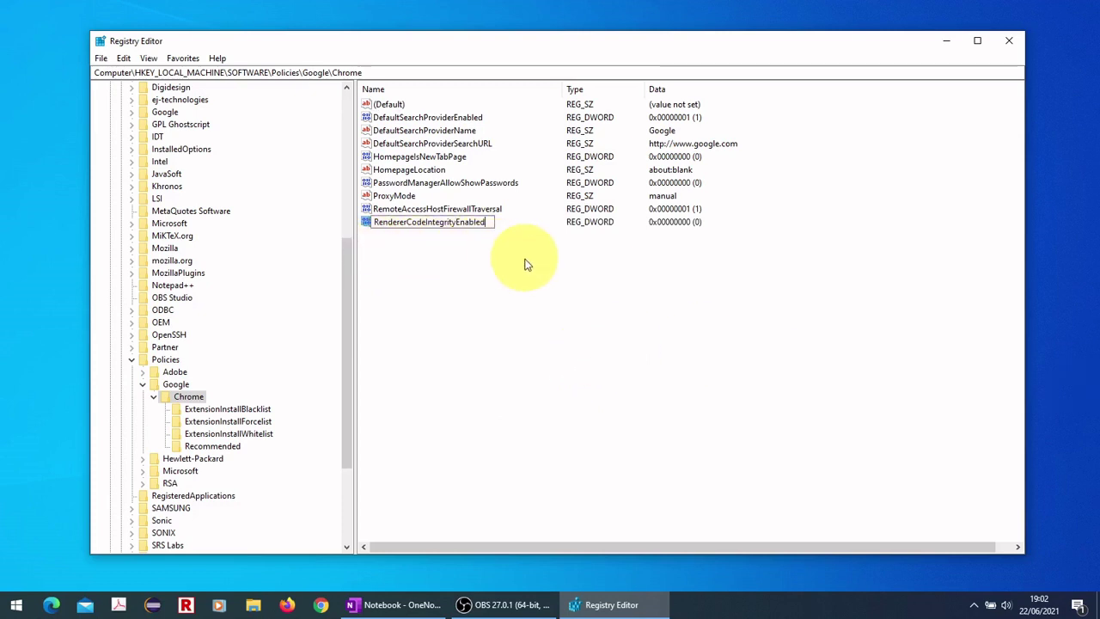
pyautogui.press('Return')
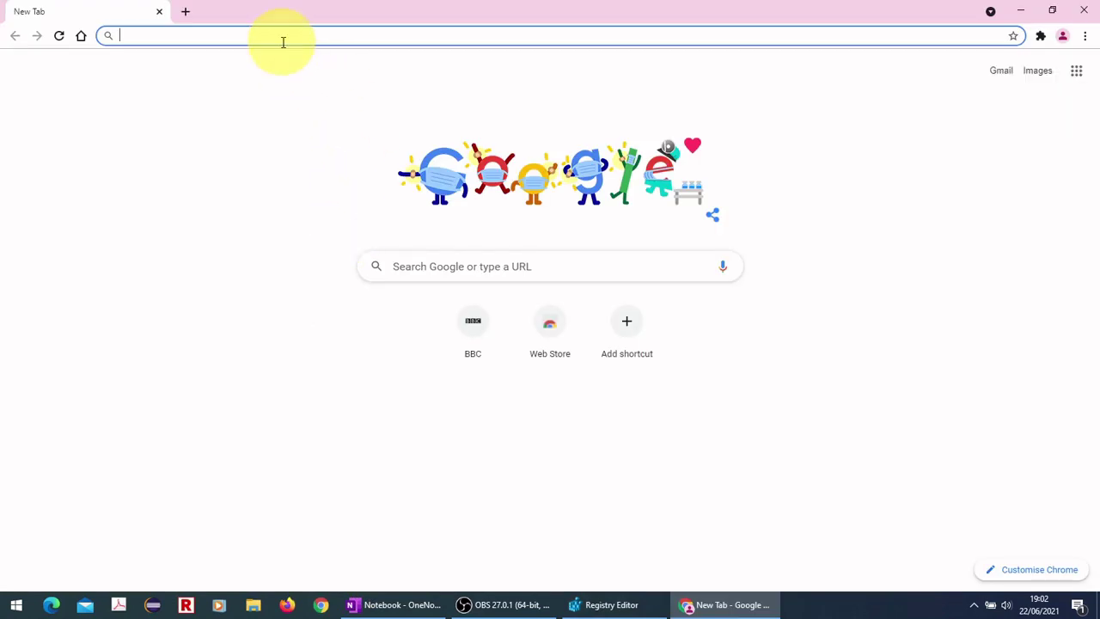
# Step: Enter bbc in Chrome's address bar to load bbc.co.uk
pyautogui.write('bbc')
pyautogui.press('Return')
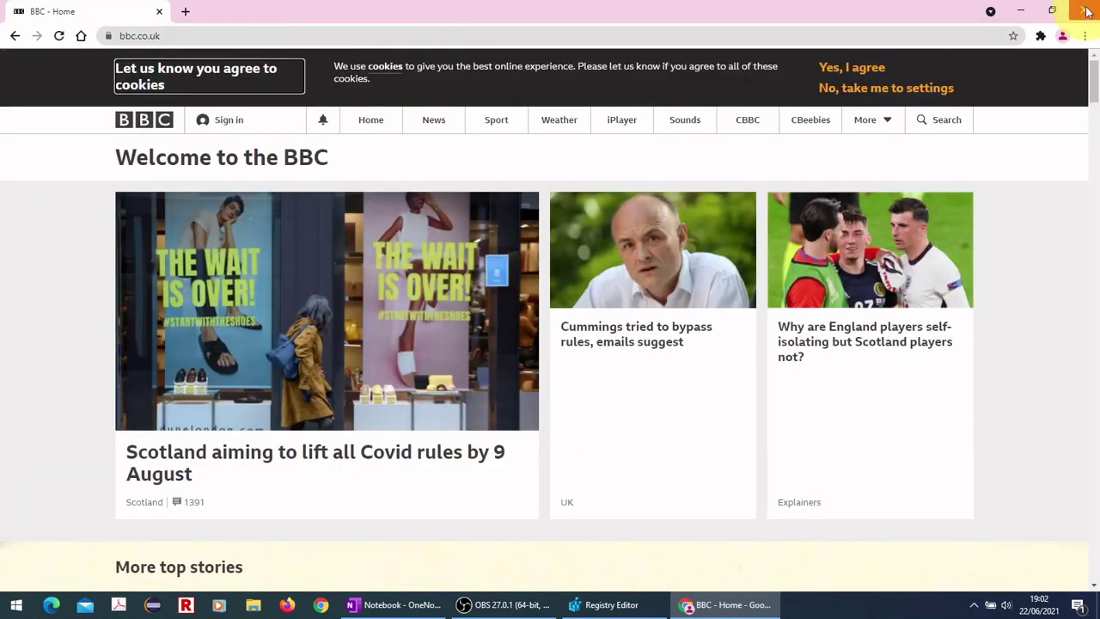
# Step: Close Chrome, delete RendererCodeIntegrityEnabled, and relaunch Chrome to see the Aw, Snap! error
pyautogui.click(1086, 8)
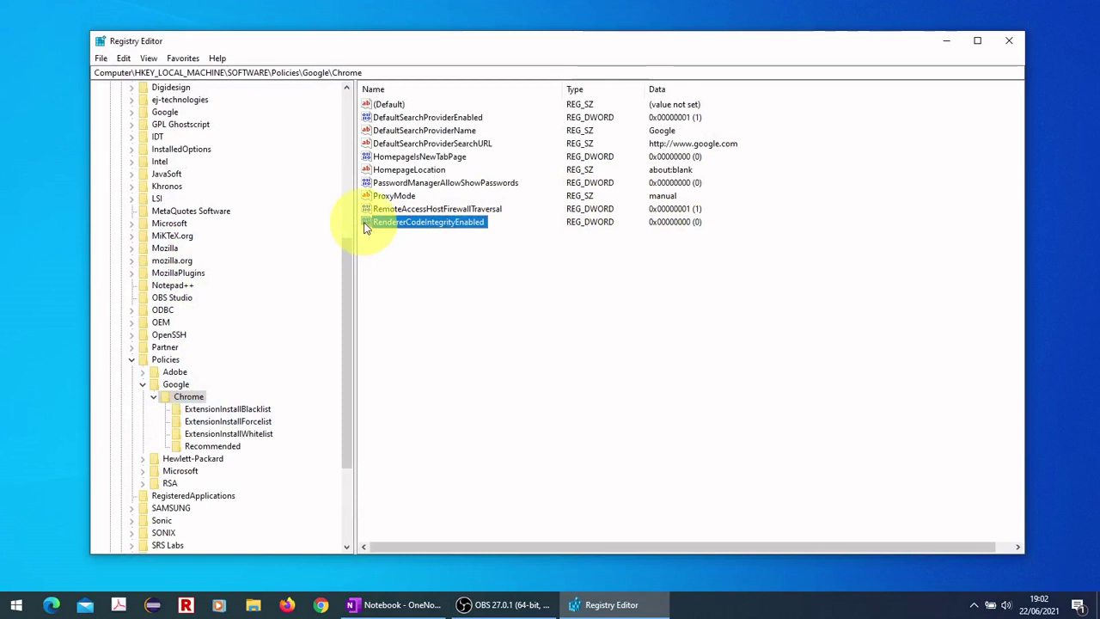
pyautogui.press('Delete')
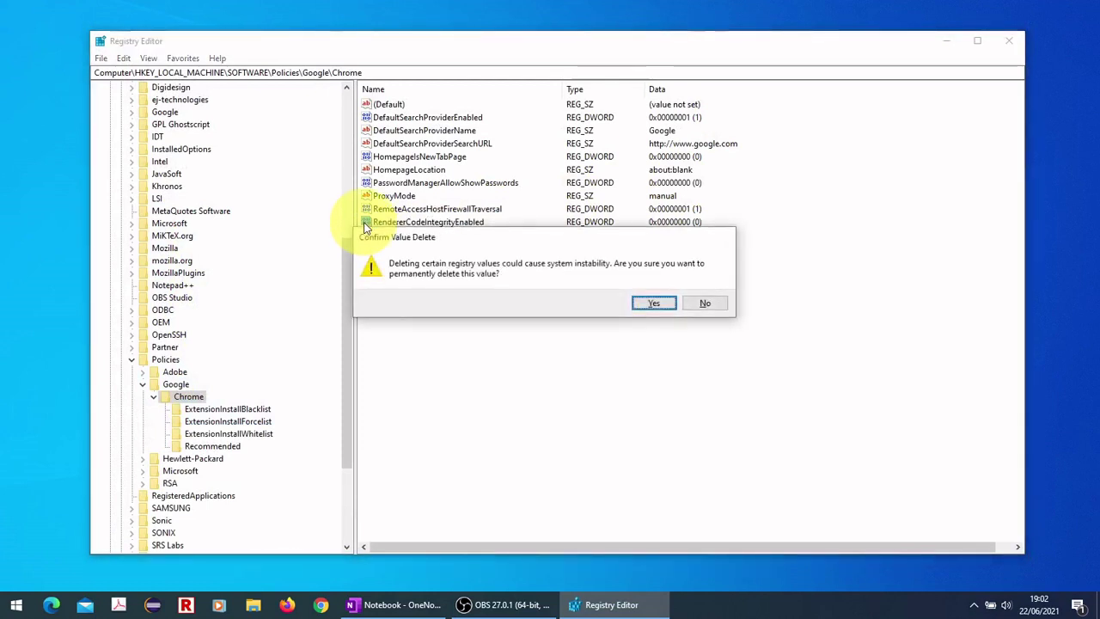
pyautogui.click(665, 303)
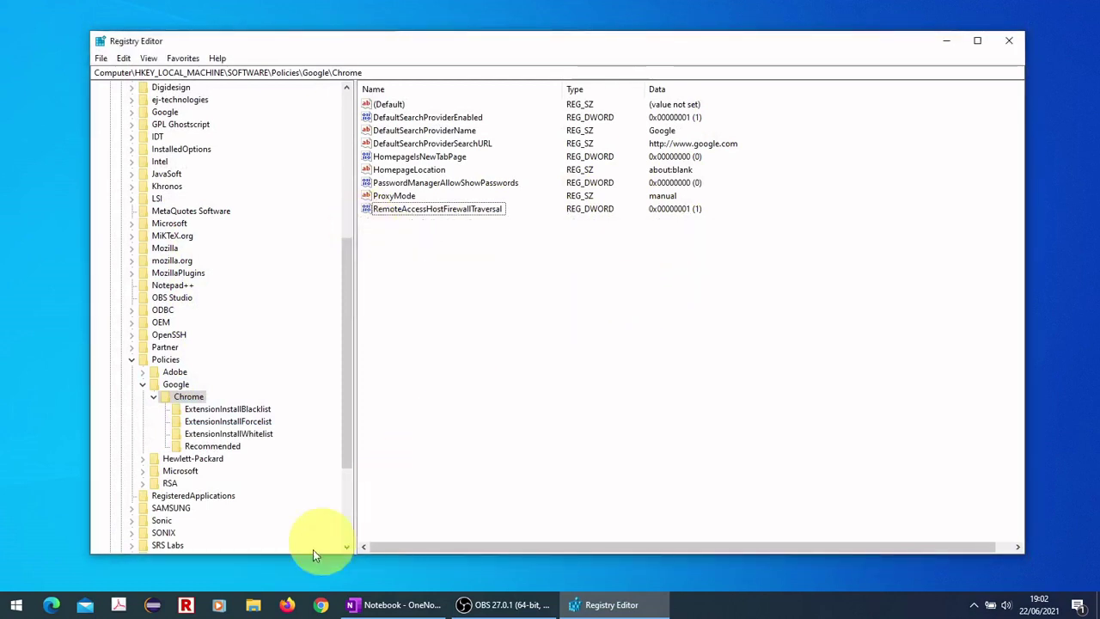
pyautogui.click(409, 169)
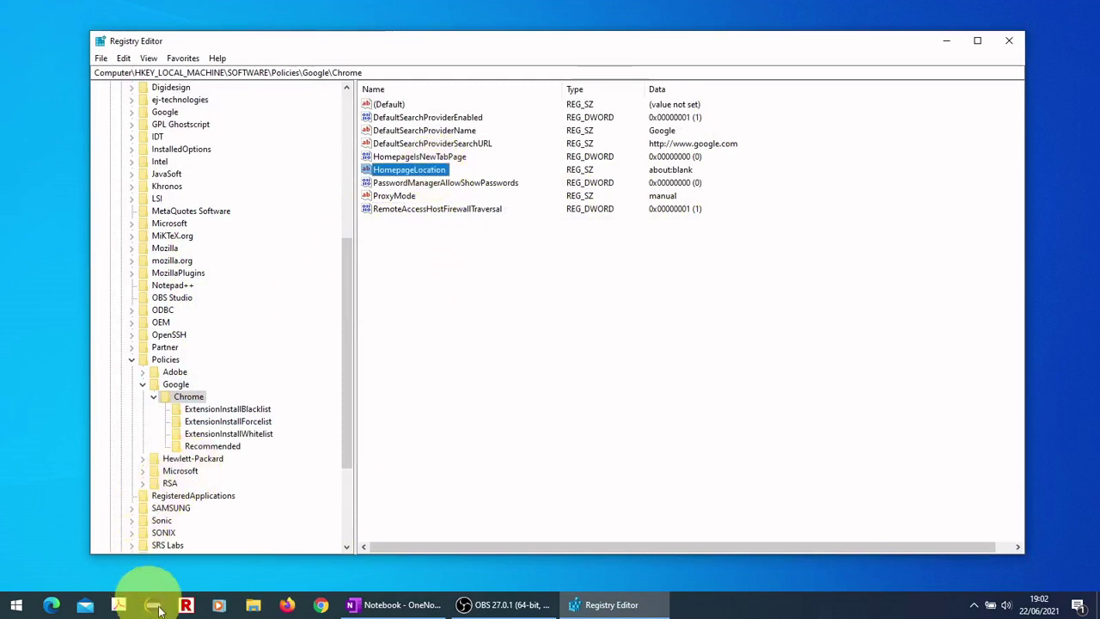
pyautogui.click(318, 607)
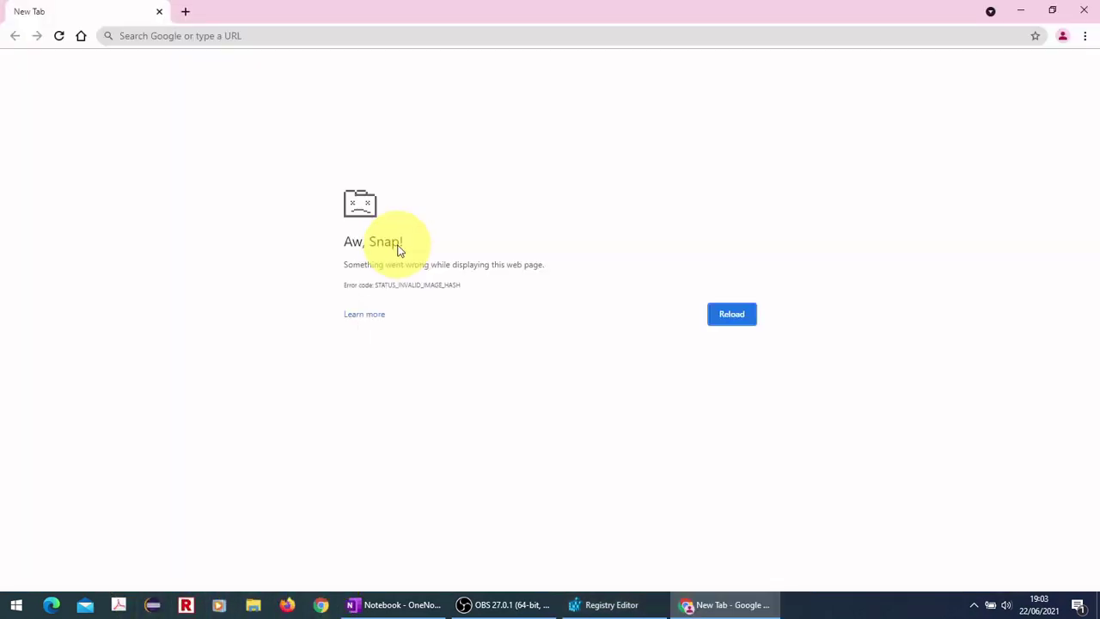
# Step: Close the crashed Chrome and recreate the RendererCodeIntegrityEnabled DWORD (32-bit) value
pyautogui.click(1081, 8)
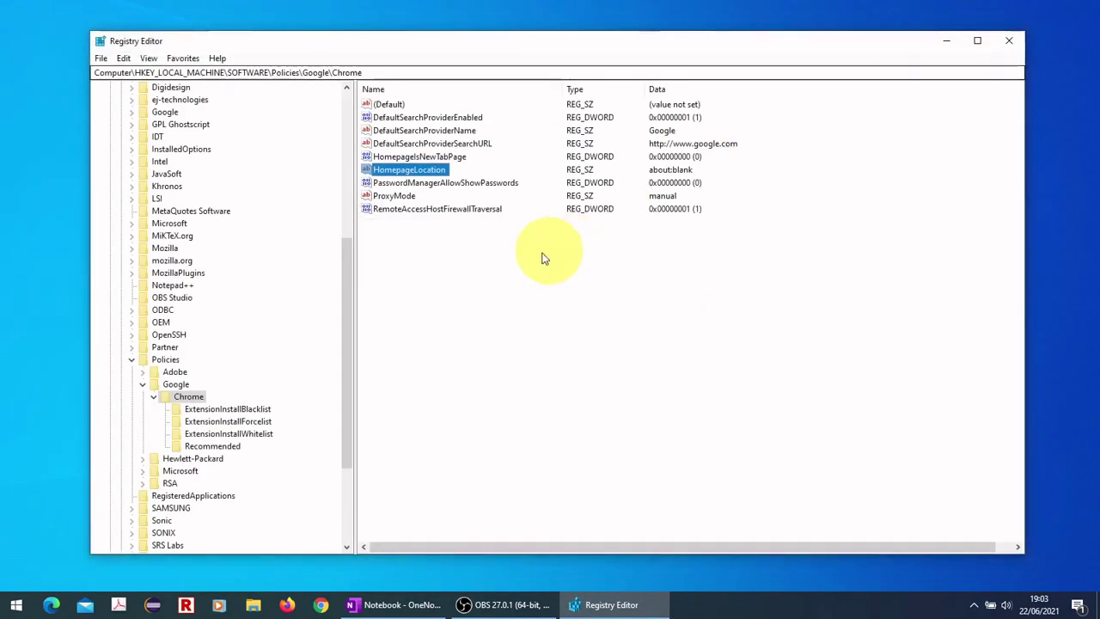
pyautogui.rightClick(535, 259)
pyautogui.moveTo(565, 264)
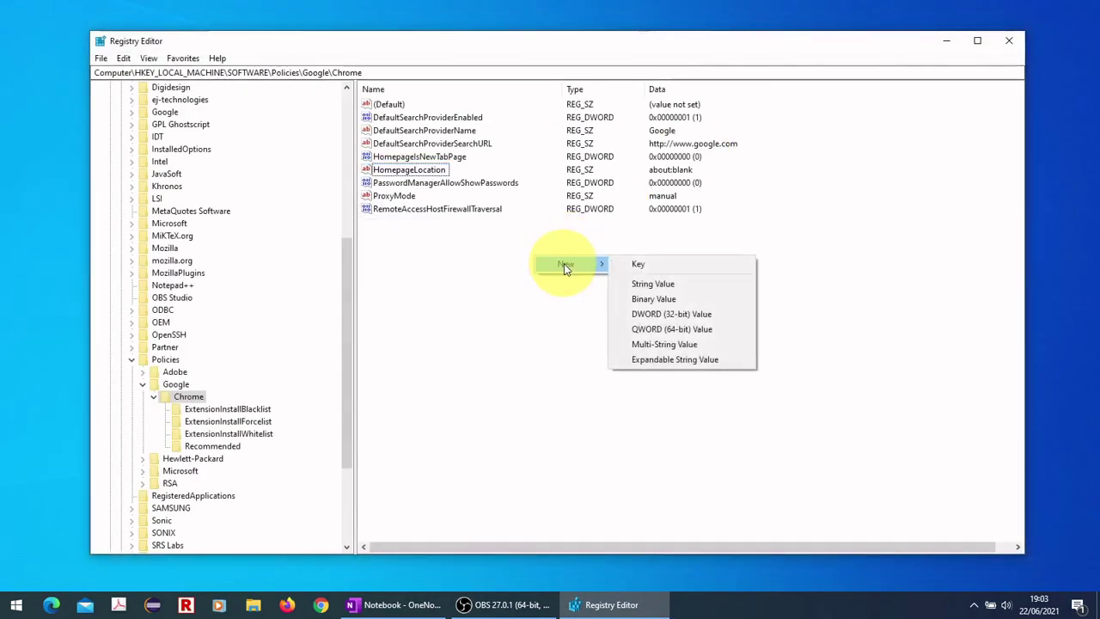
pyautogui.click(665, 314)
pyautogui.write('RendererCodeIntegrityEnabled')
pyautogui.press('Return')
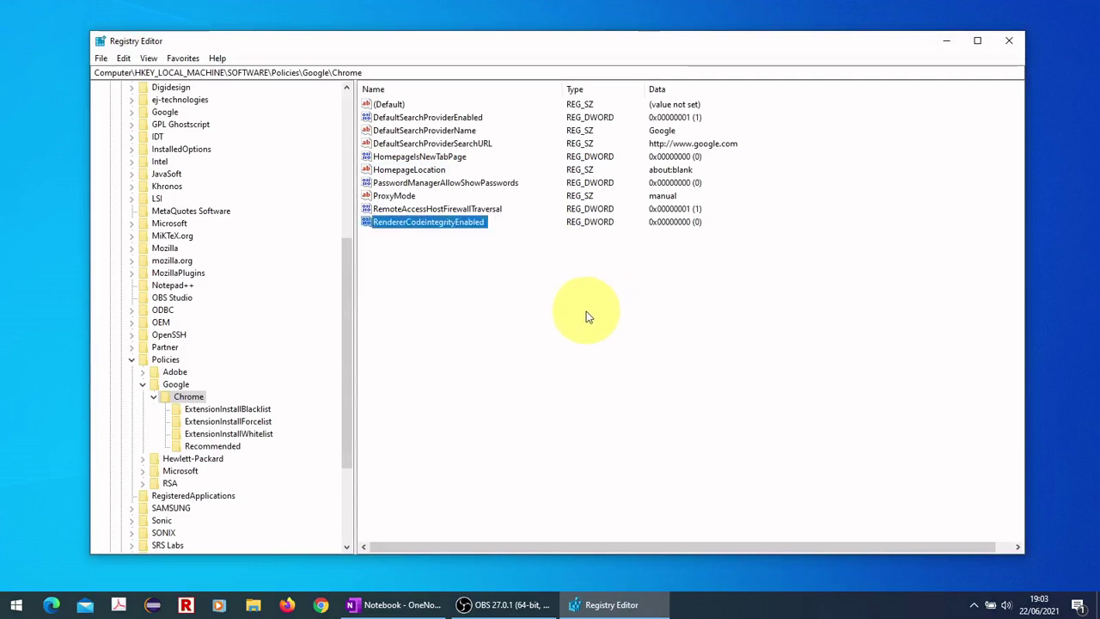
pyautogui.click(472, 210)
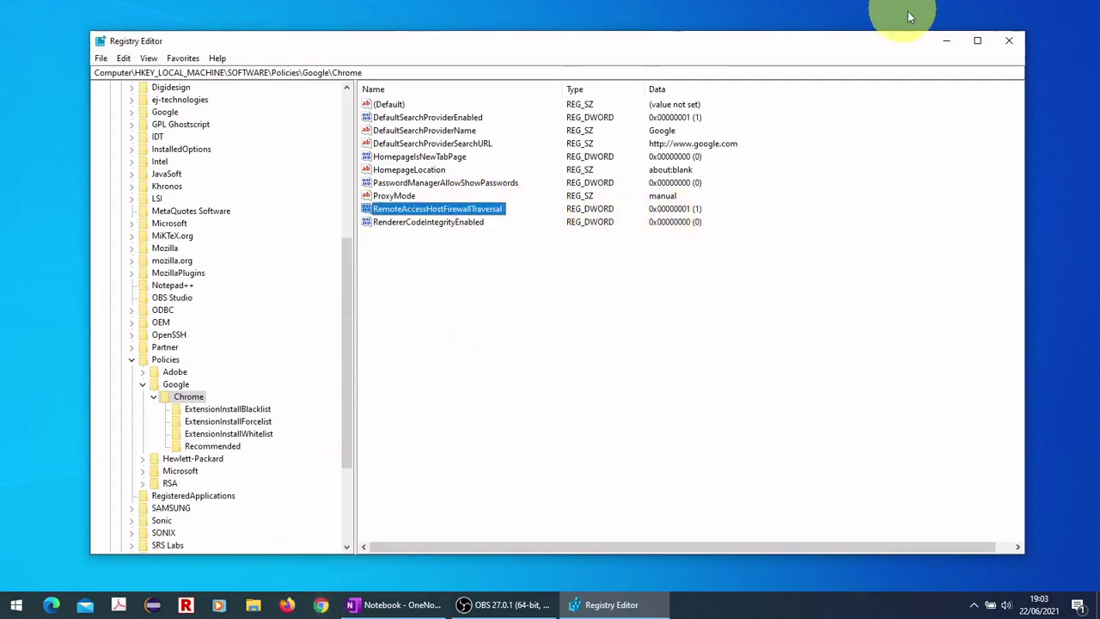
# Step: Close Registry Editor, load bbc.co.uk in Chrome, then close Chrome
pyautogui.click(1001, 42)
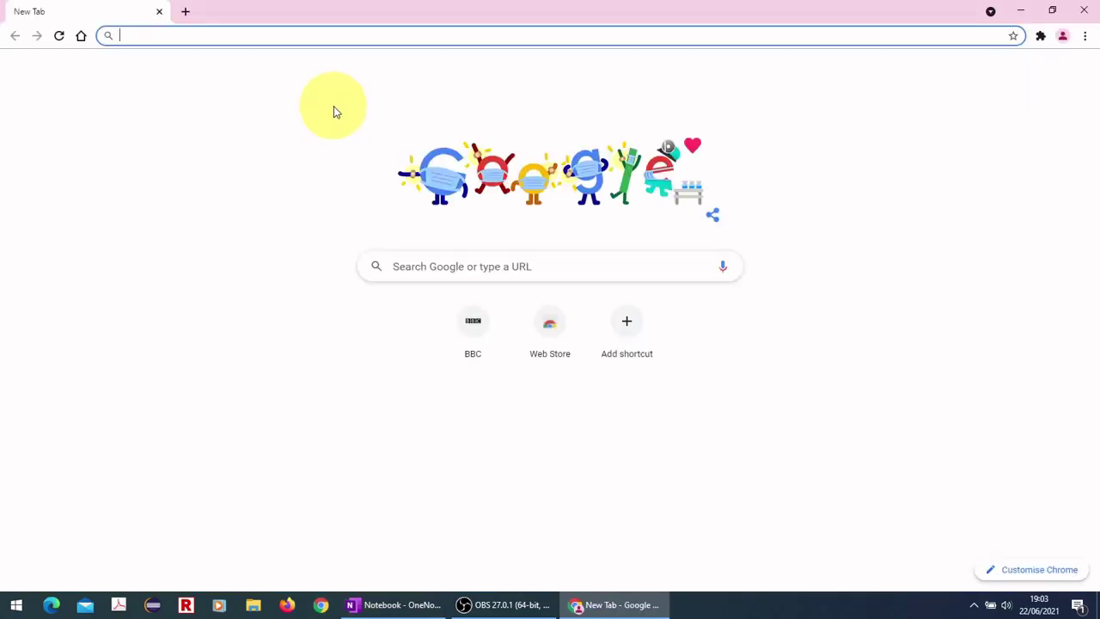
pyautogui.write('bbc')
pyautogui.press('Return')
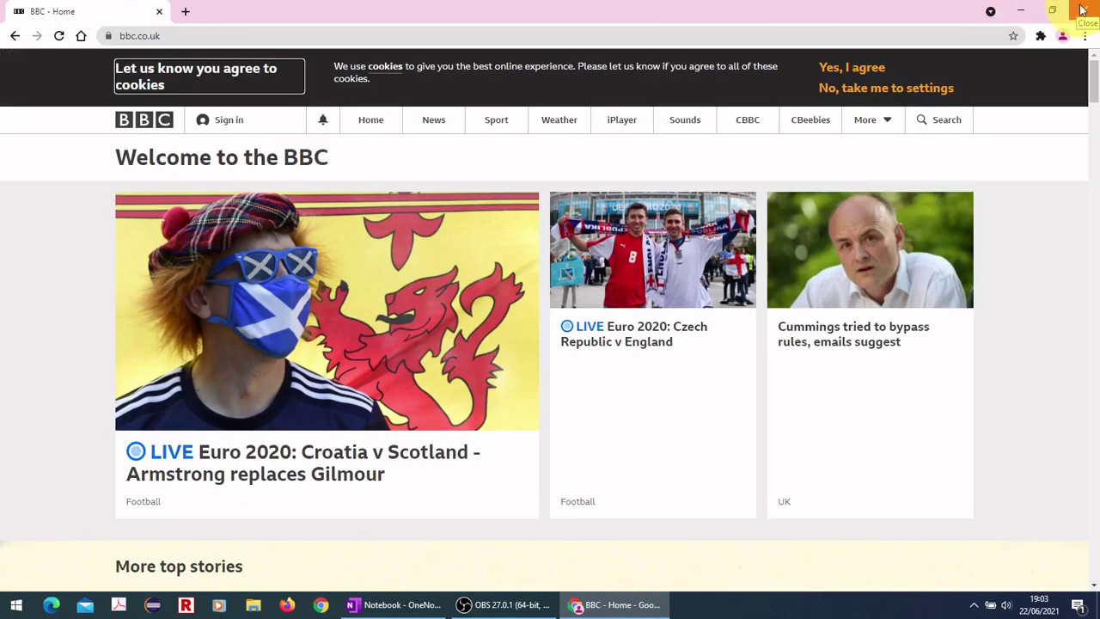
pyautogui.click(1082, 9)
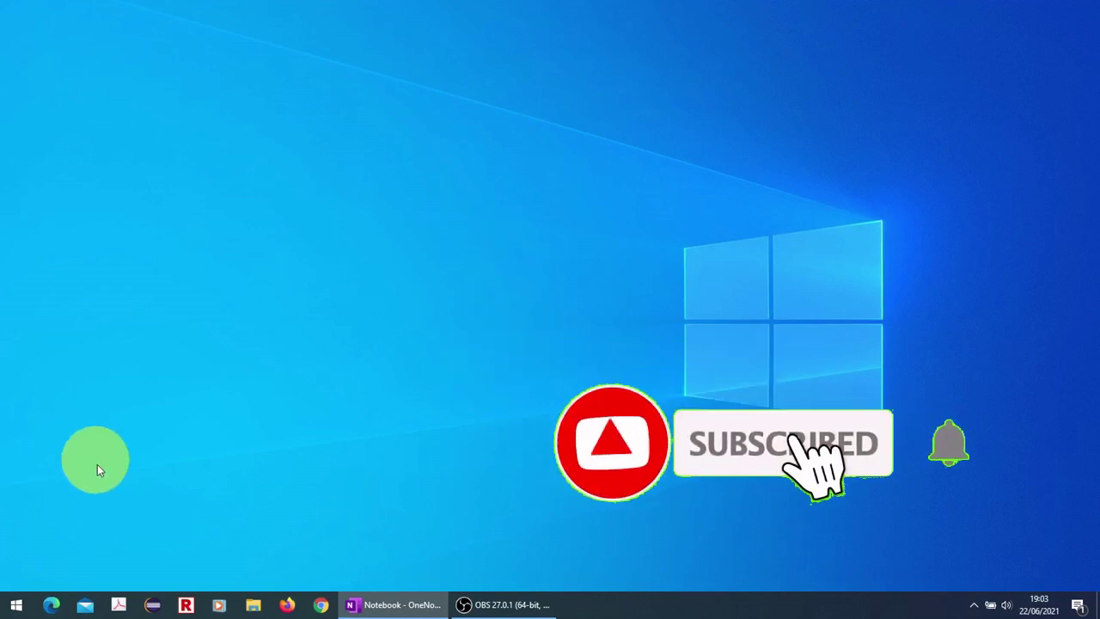
# Step: Search the Start menu for 'reg' and launch Registry Editor
pyautogui.click(17, 607)
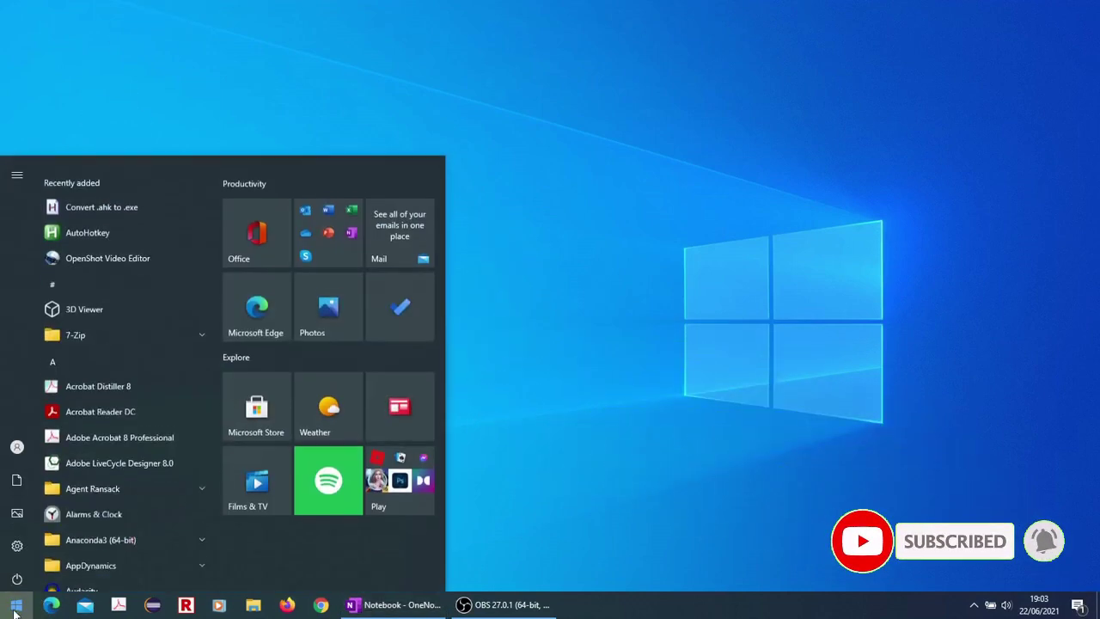
pyautogui.write('reg')
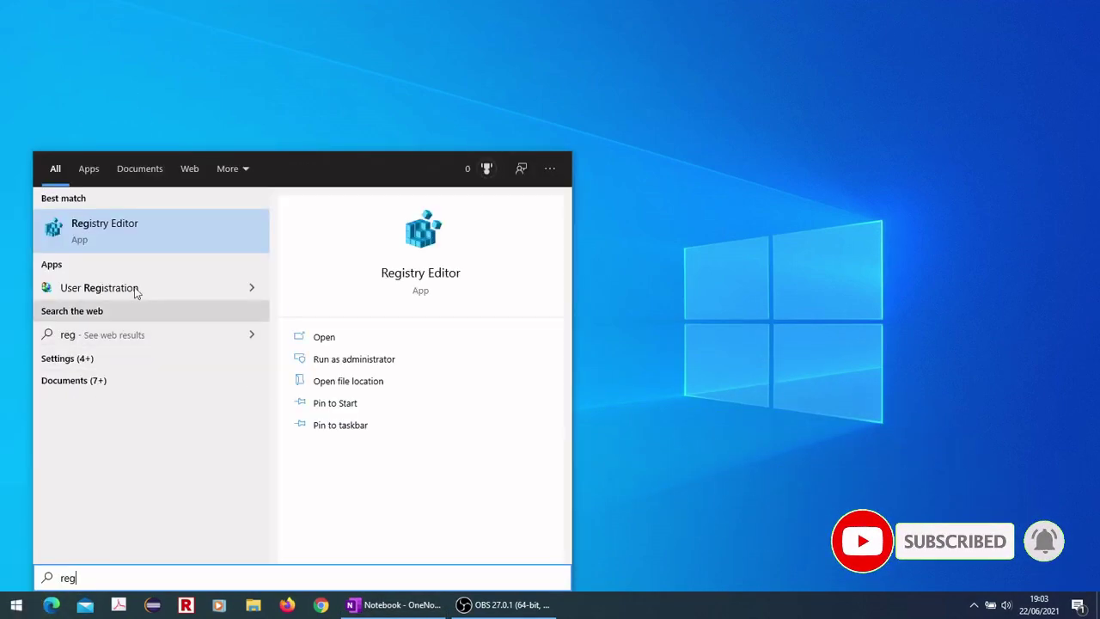
pyautogui.click(111, 233)
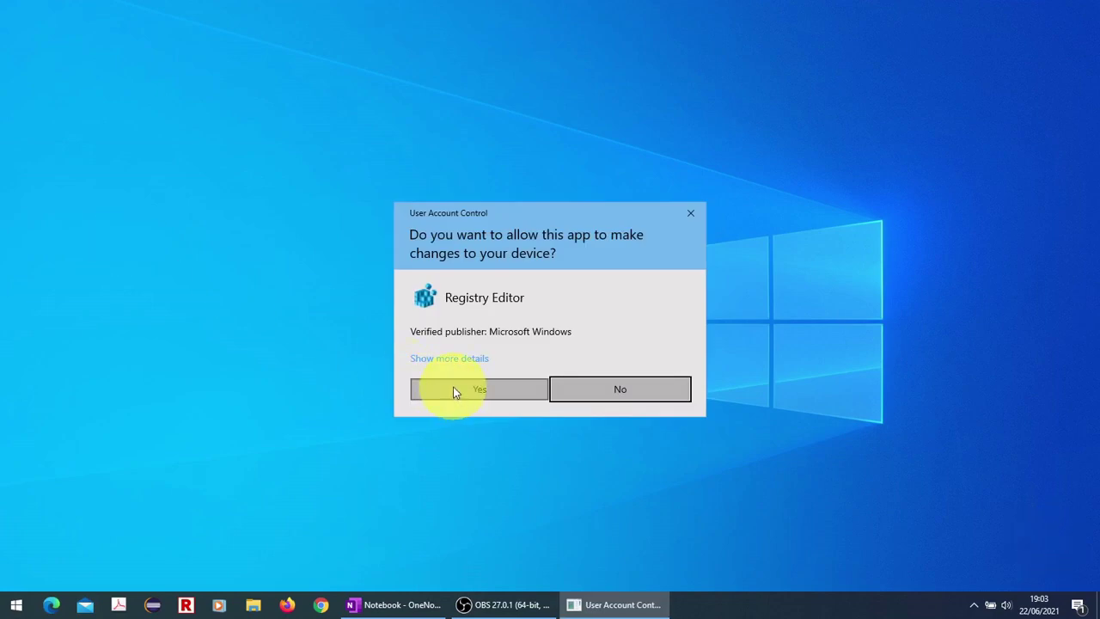
# Step: Approve the UAC prompt and select the Edge key under HKLM\SOFTWARE\Policies\Microsoft, collapsing Google
pyautogui.click(454, 385)
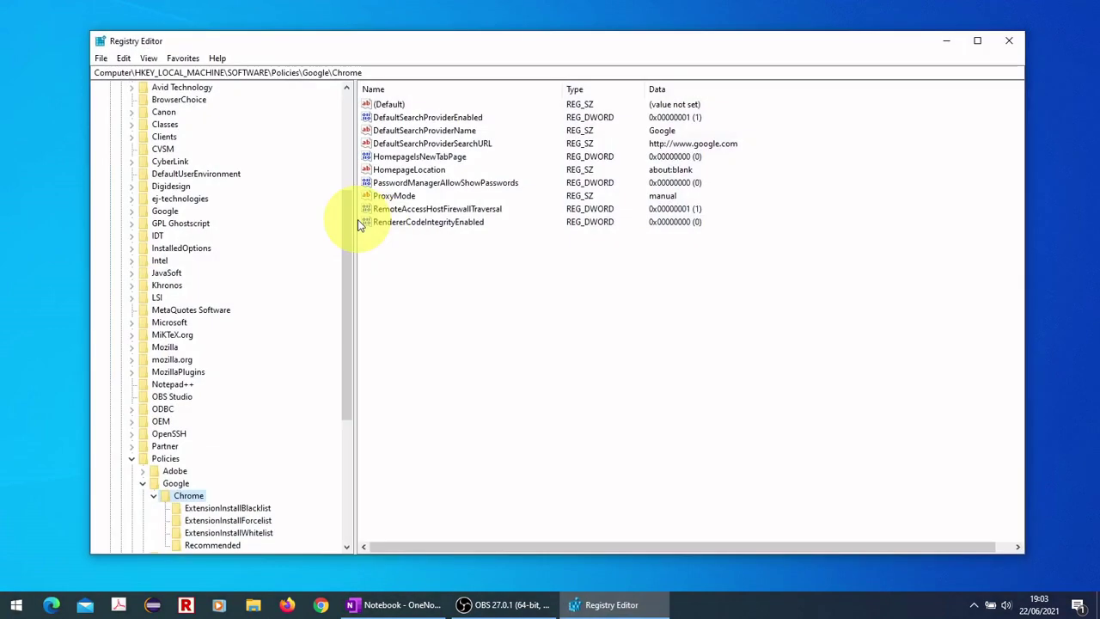
pyautogui.moveTo(352, 325); pyautogui.dragTo(351, 413)
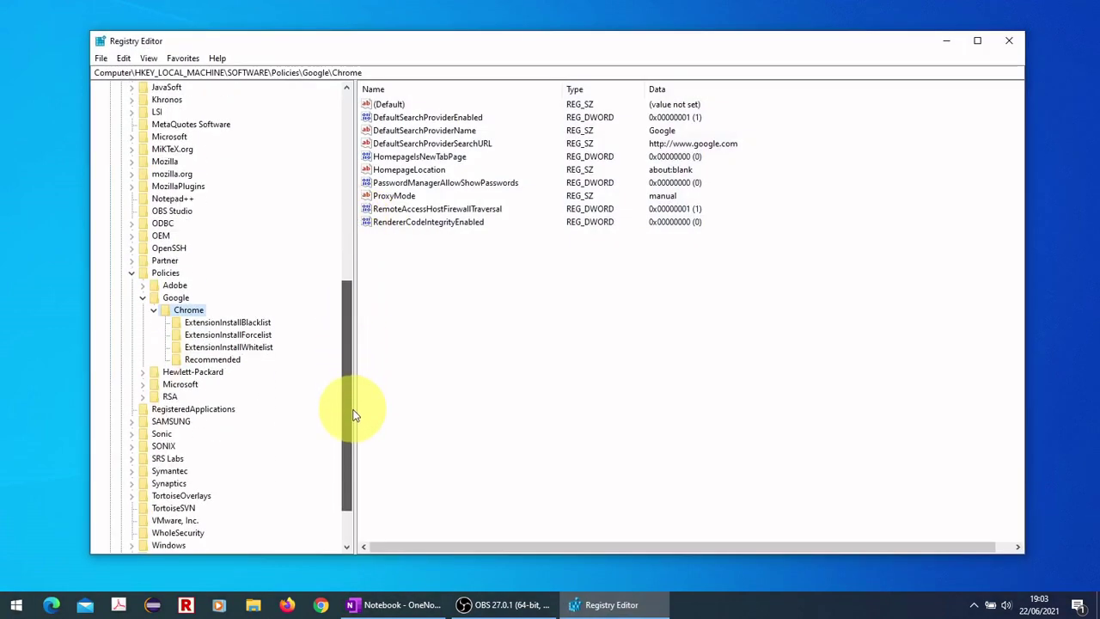
pyautogui.click(143, 384)
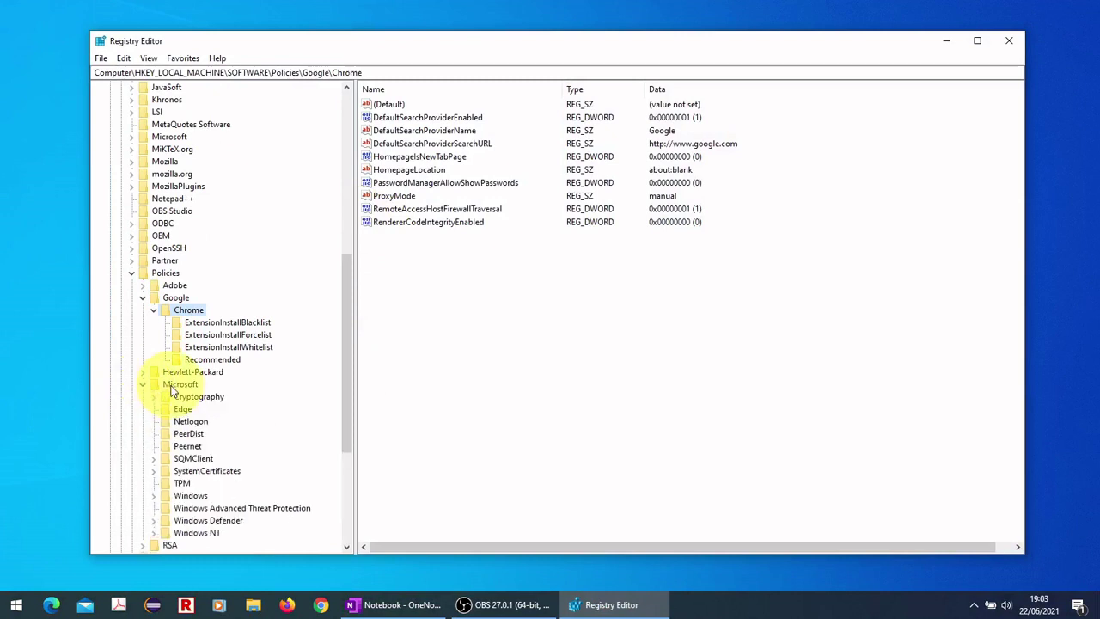
pyautogui.click(171, 384)
pyautogui.click(142, 298)
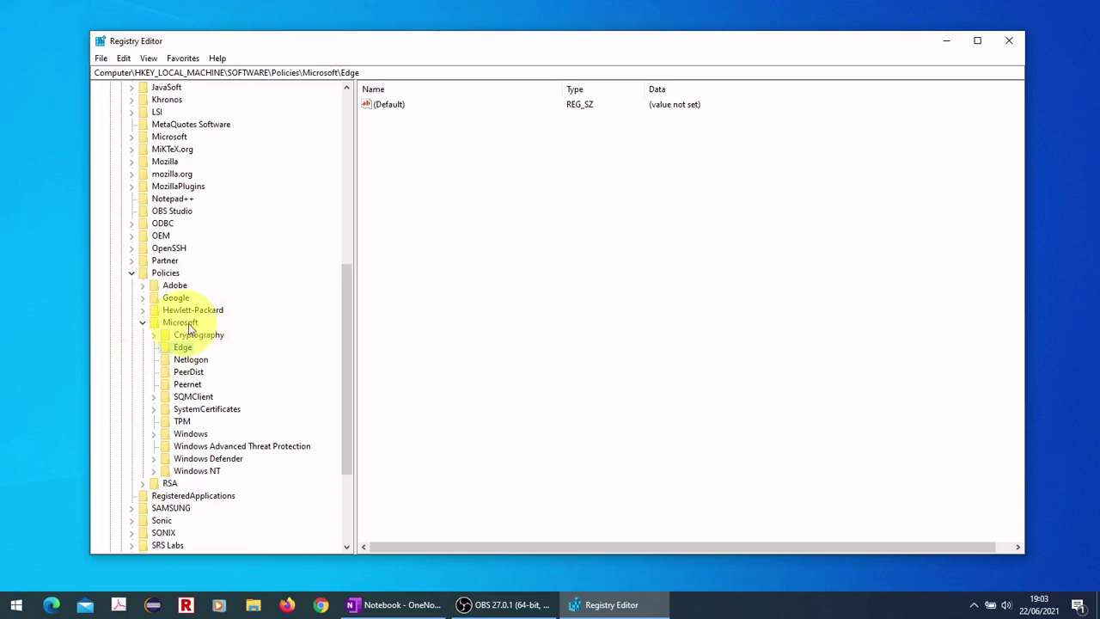
pyautogui.rightClick(481, 286)
pyautogui.moveTo(511, 284)
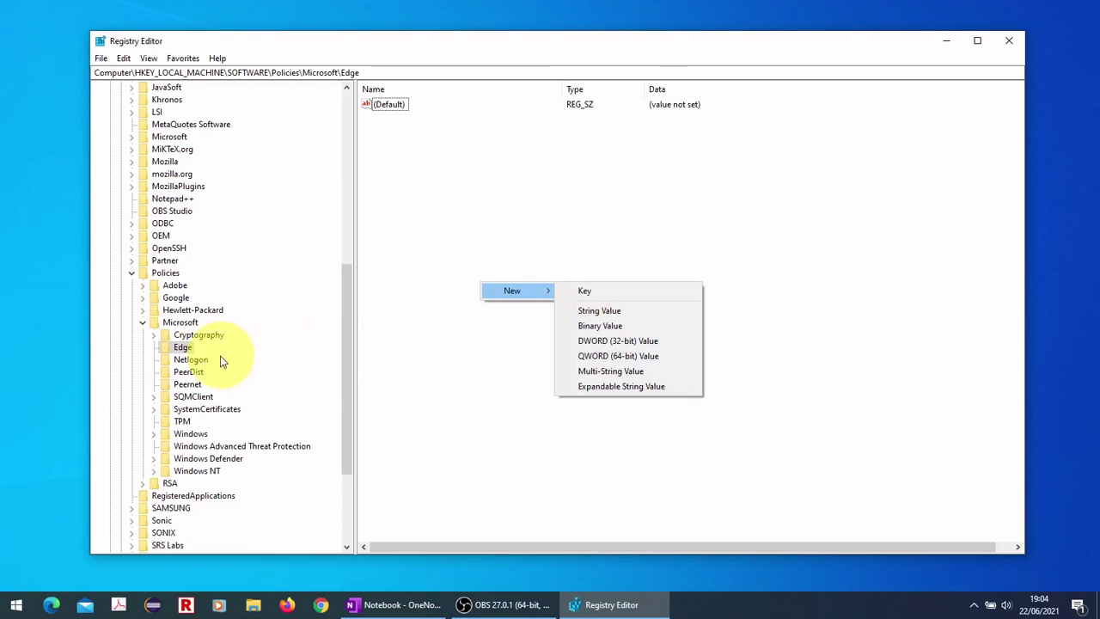
# Step: Create a DWORD (32-bit) value named RendererCodeIntegrityEnabled, left at 0, in the Edge key
pyautogui.click(427, 380)
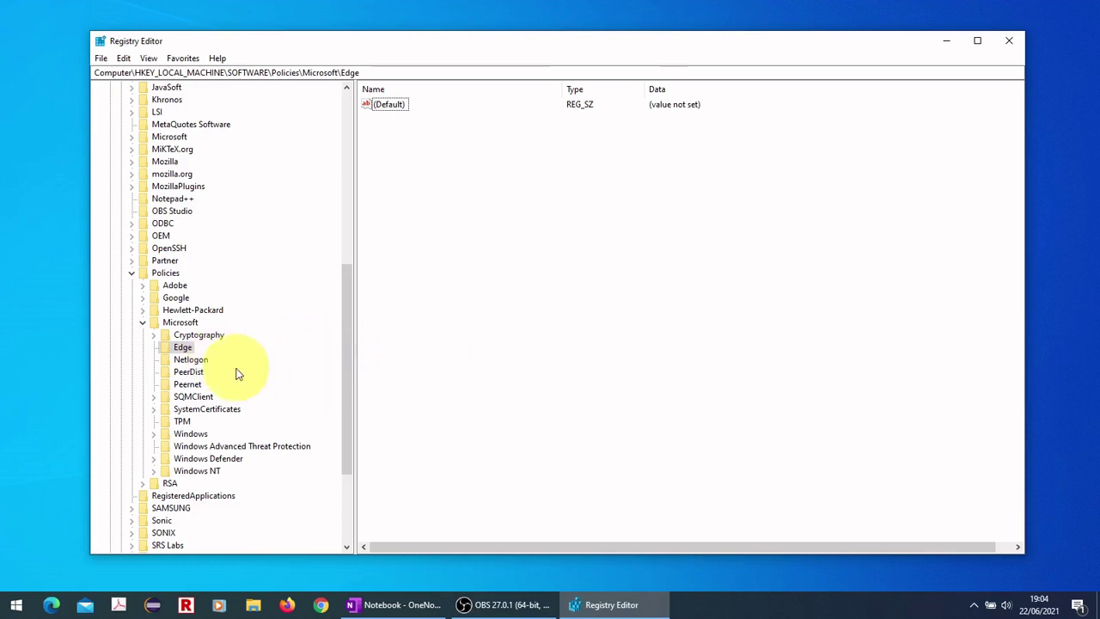
pyautogui.rightClick(507, 315)
pyautogui.moveTo(540, 319)
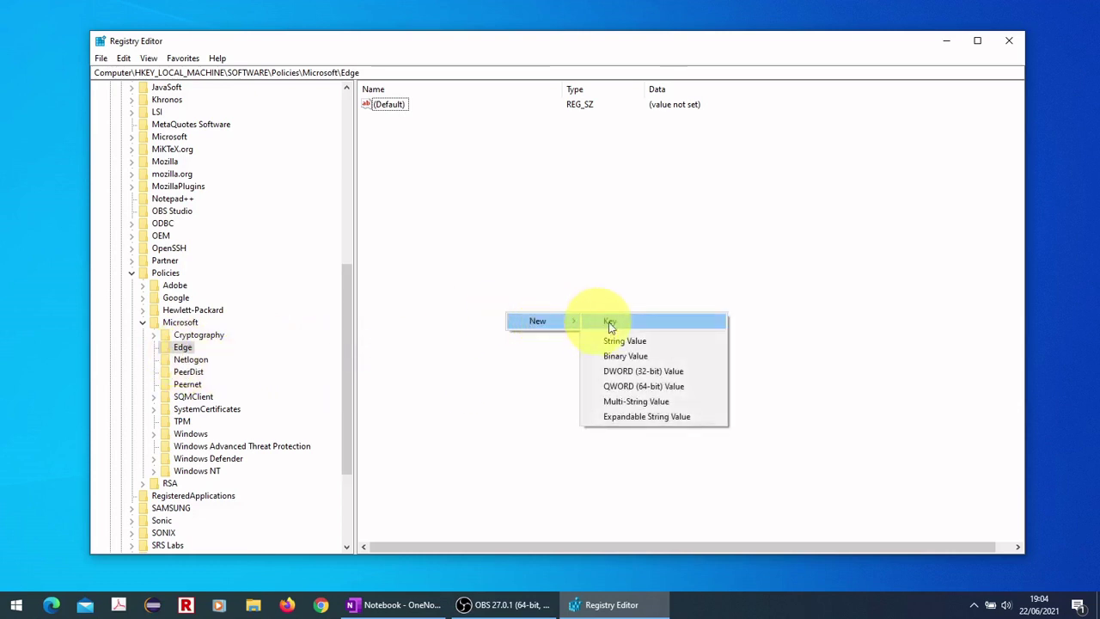
pyautogui.click(638, 376)
pyautogui.write('RendererCodeIntegrityEnabled')
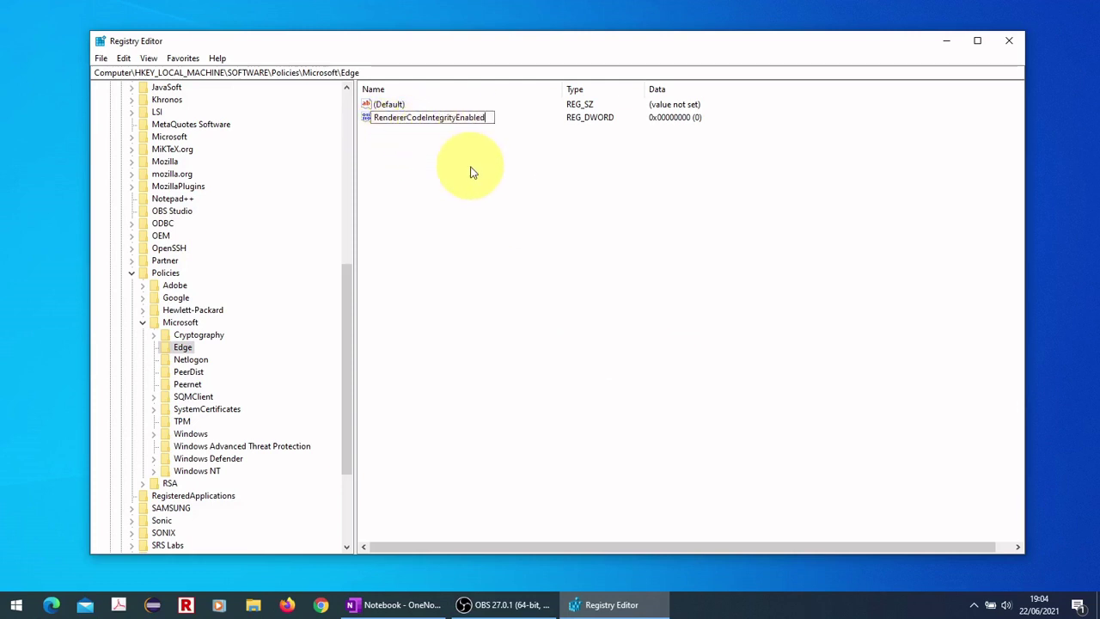
pyautogui.press('Return')
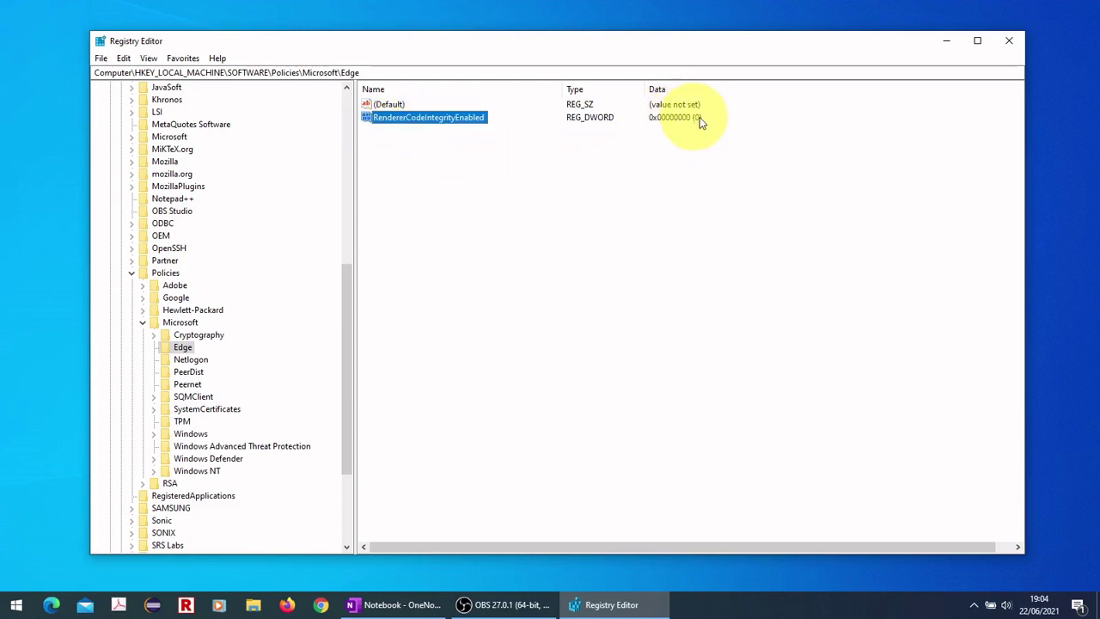
pyautogui.click(496, 332)
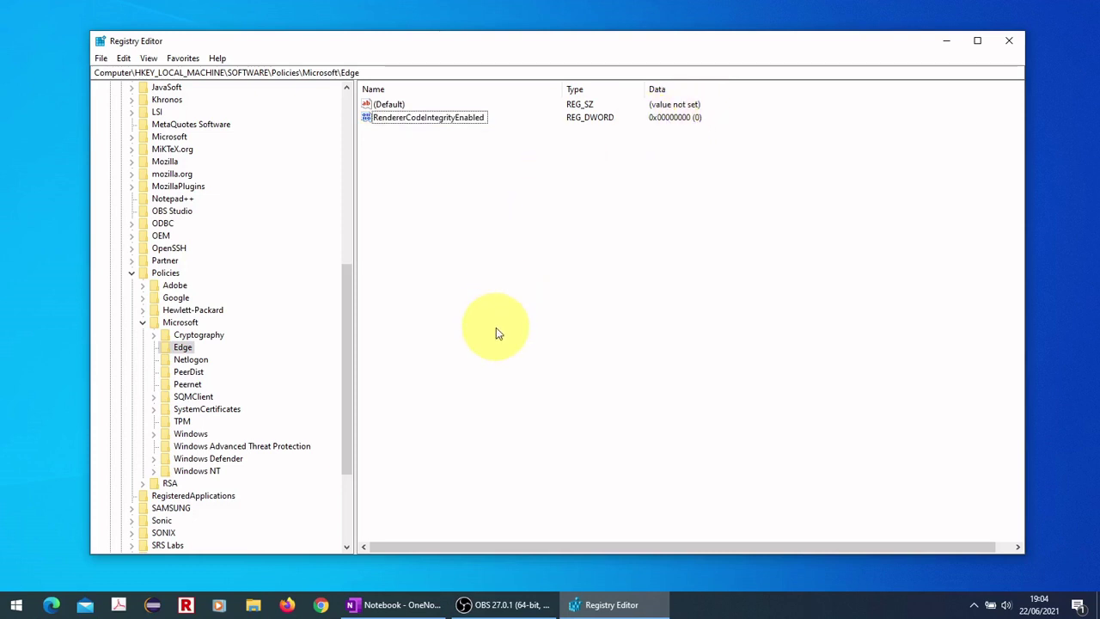
# Step: Switch to Edge and load bbc.co.uk to check websites open
pyautogui.click(53, 601)
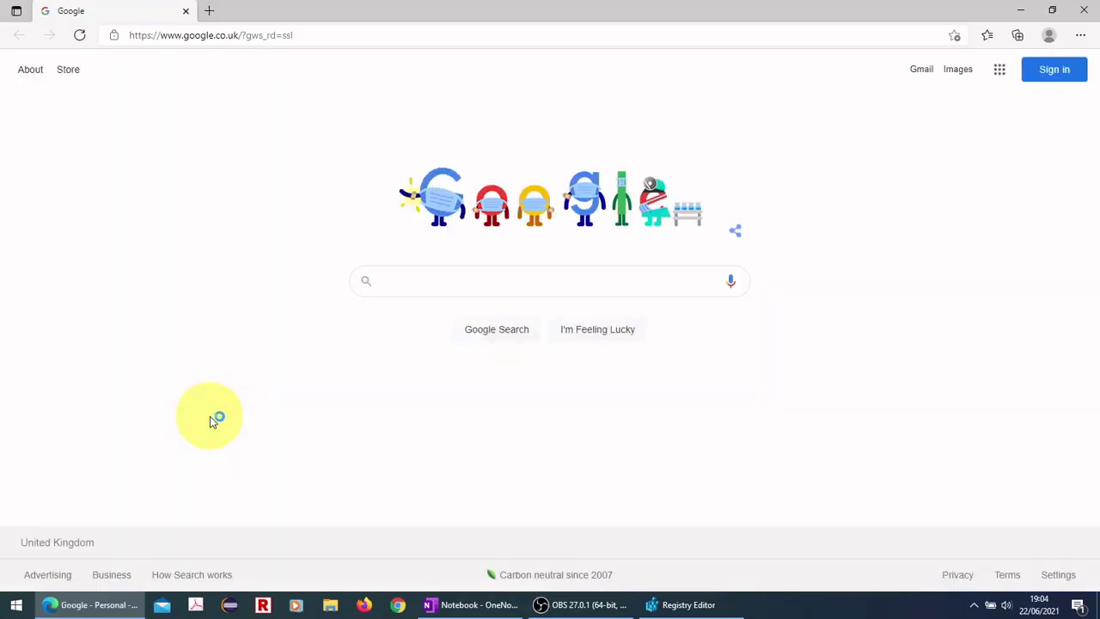
pyautogui.click(332, 31)
pyautogui.write('bbc.co.uk')
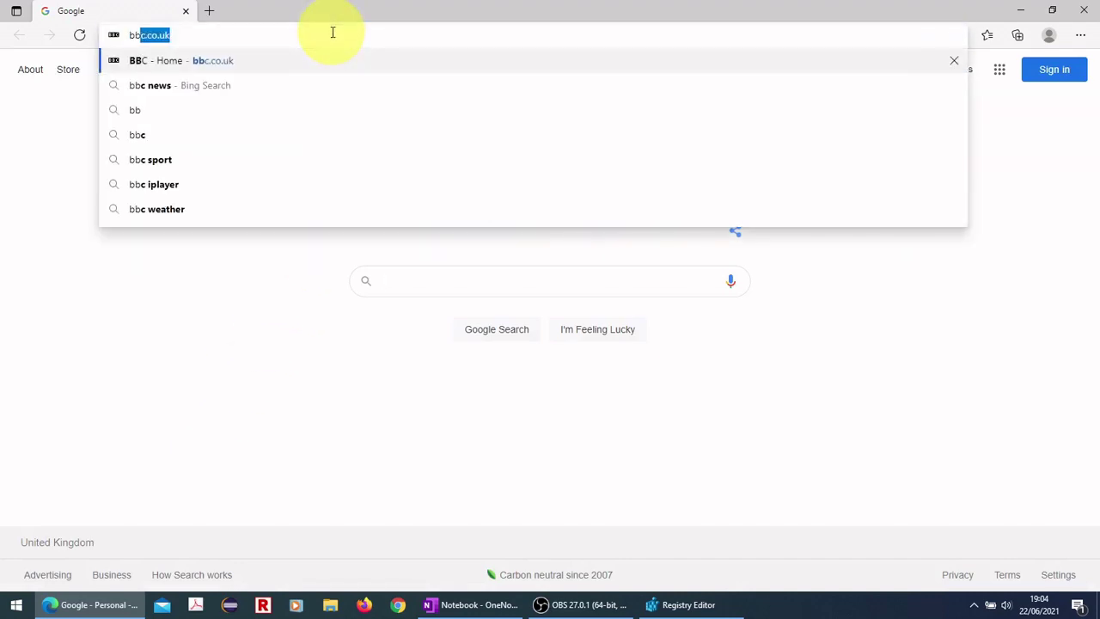
pyautogui.press('Return')
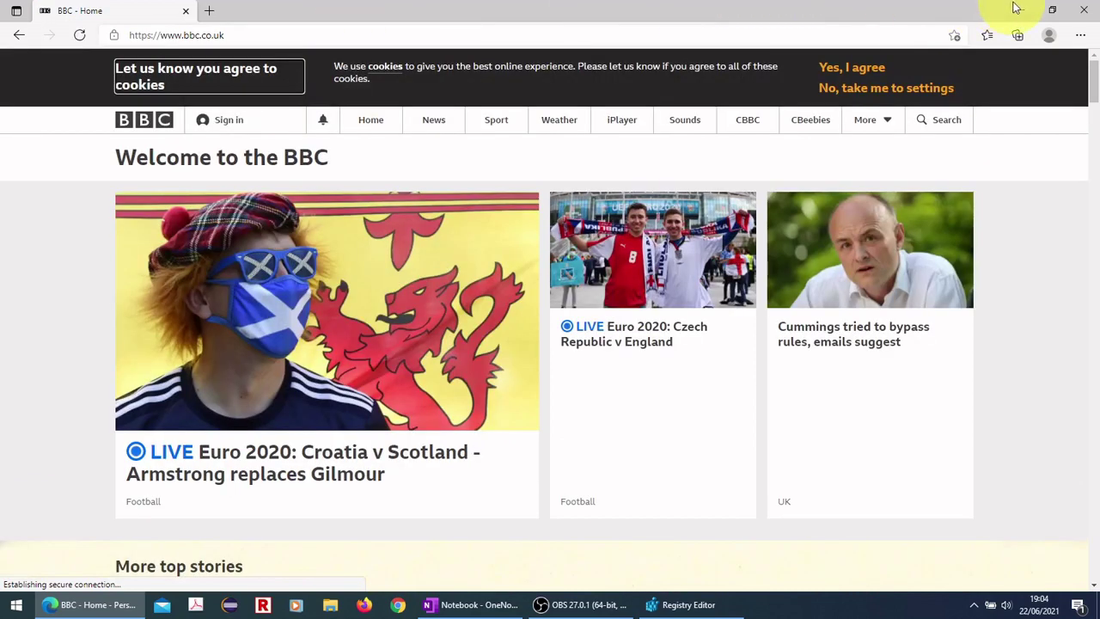
# Step: Delete the RendererCodeIntegrityEnabled value, then test Edge, which shows an error, and close it
pyautogui.click(1015, 8)
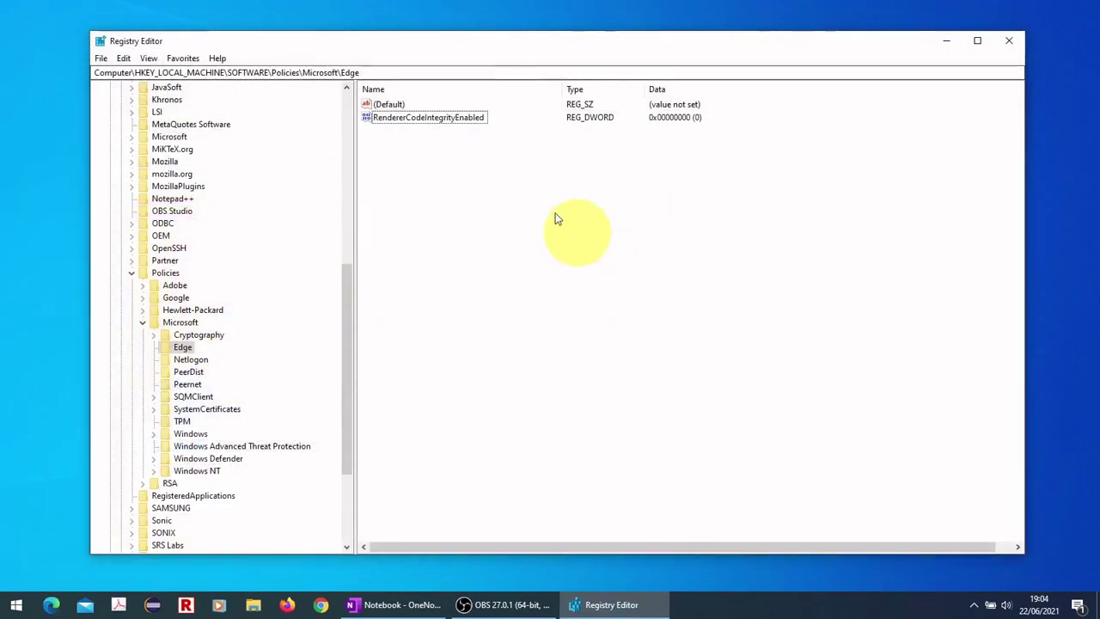
pyautogui.click(415, 125)
pyautogui.press('Delete')
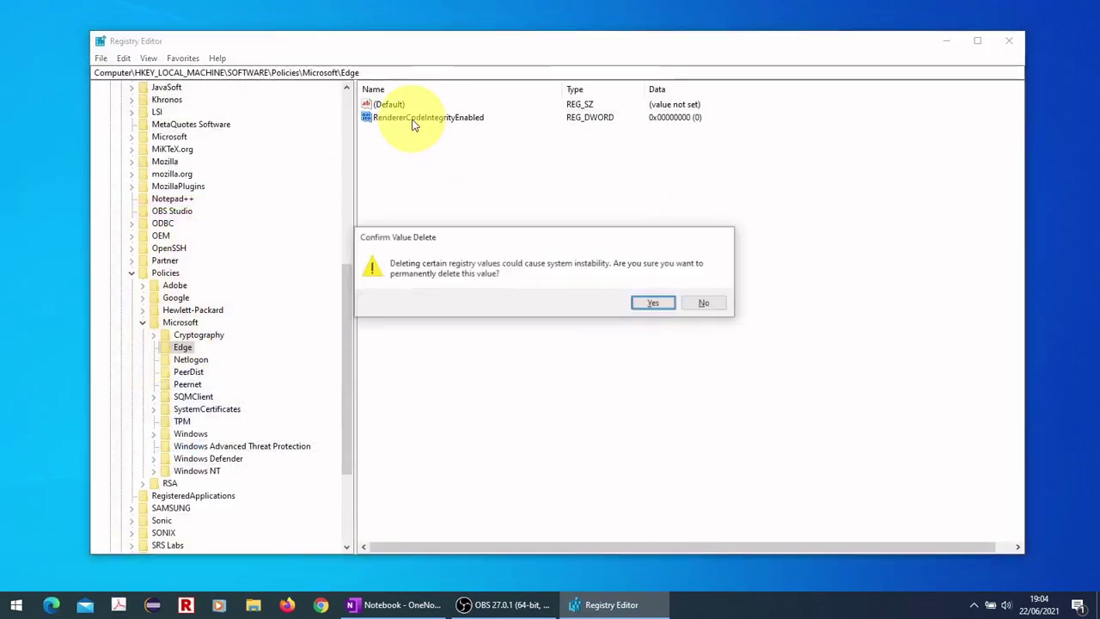
pyautogui.click(653, 303)
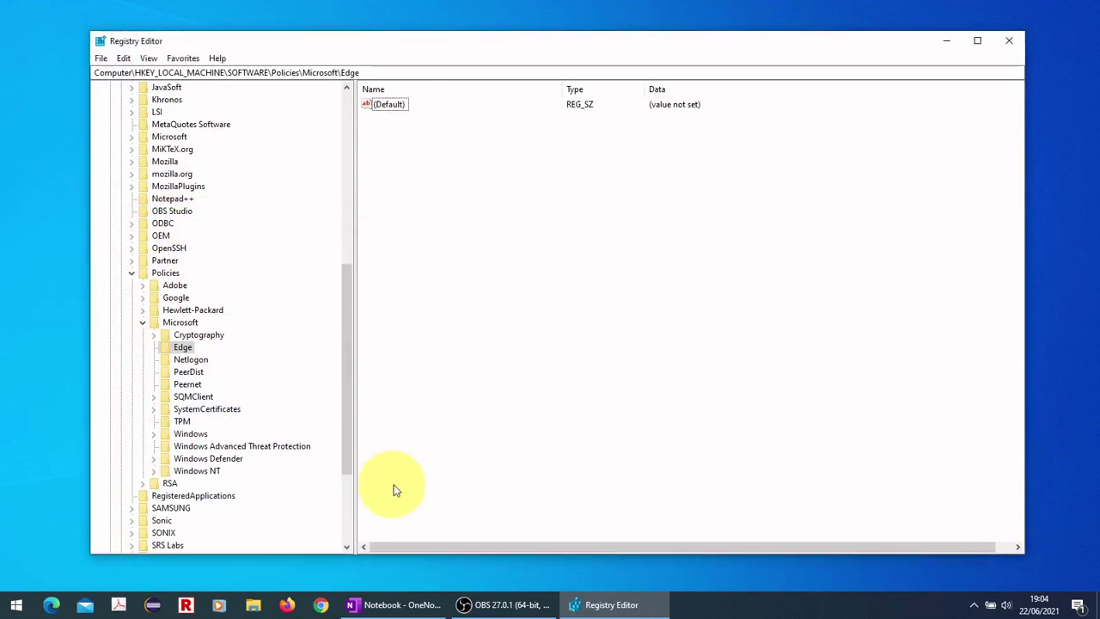
pyautogui.click(319, 604)
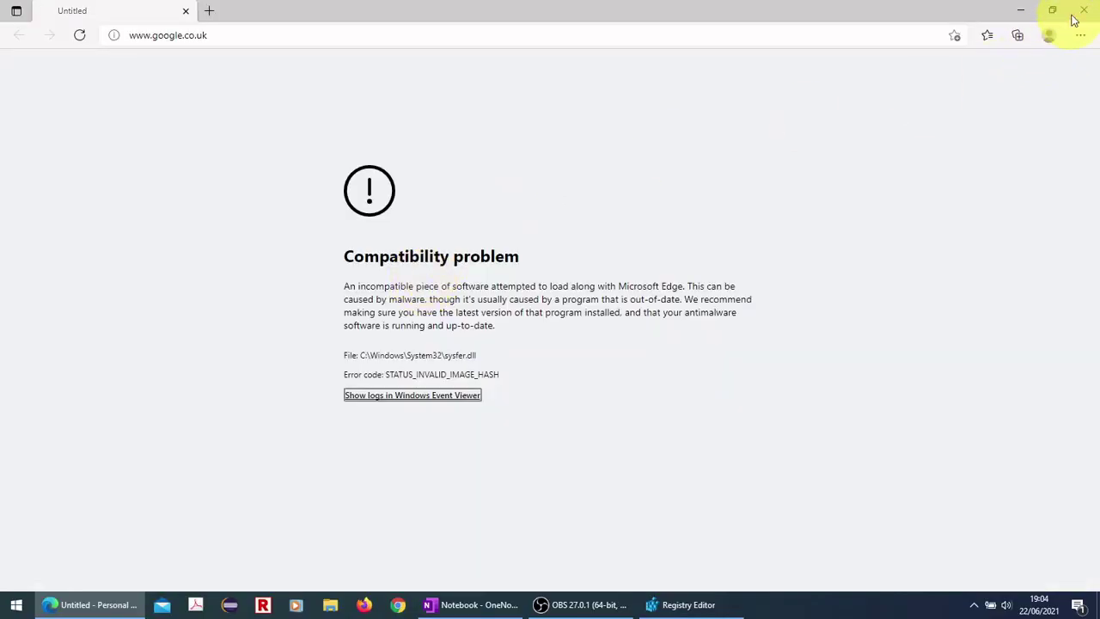
pyautogui.click(1079, 10)
# Step: Recreate the RendererCodeIntegrityEnabled DWORD (value 0) under the Edge key and reopen Edge
pyautogui.rightClick(480, 367)
pyautogui.moveTo(515, 372)
pyautogui.click(602, 418)
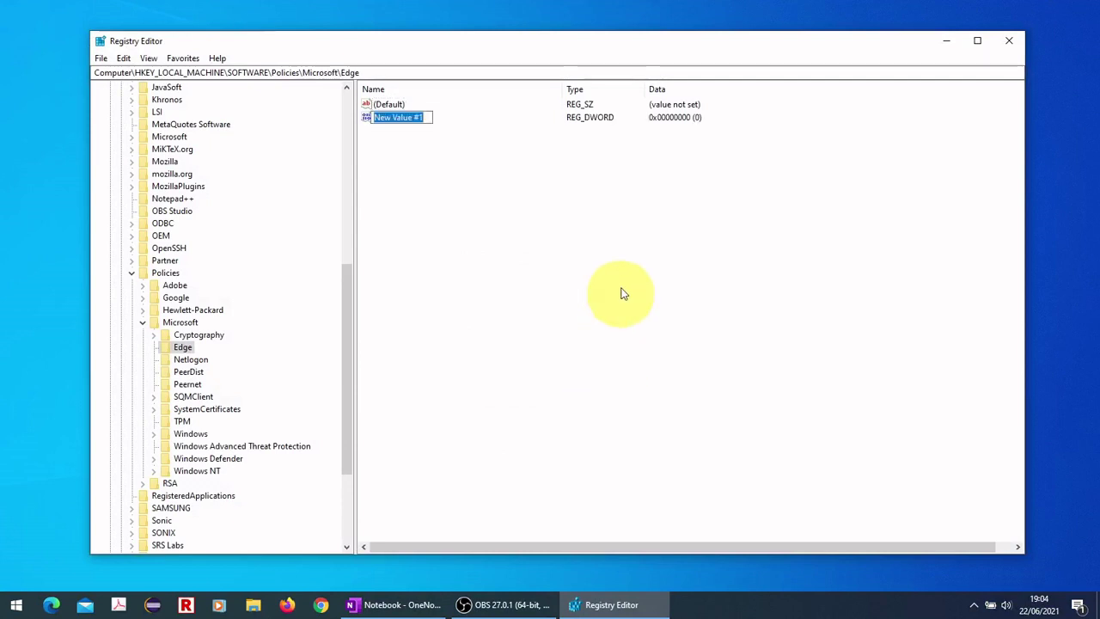
pyautogui.write('RendererCodeIntegrityEnabled')
pyautogui.press('Return')
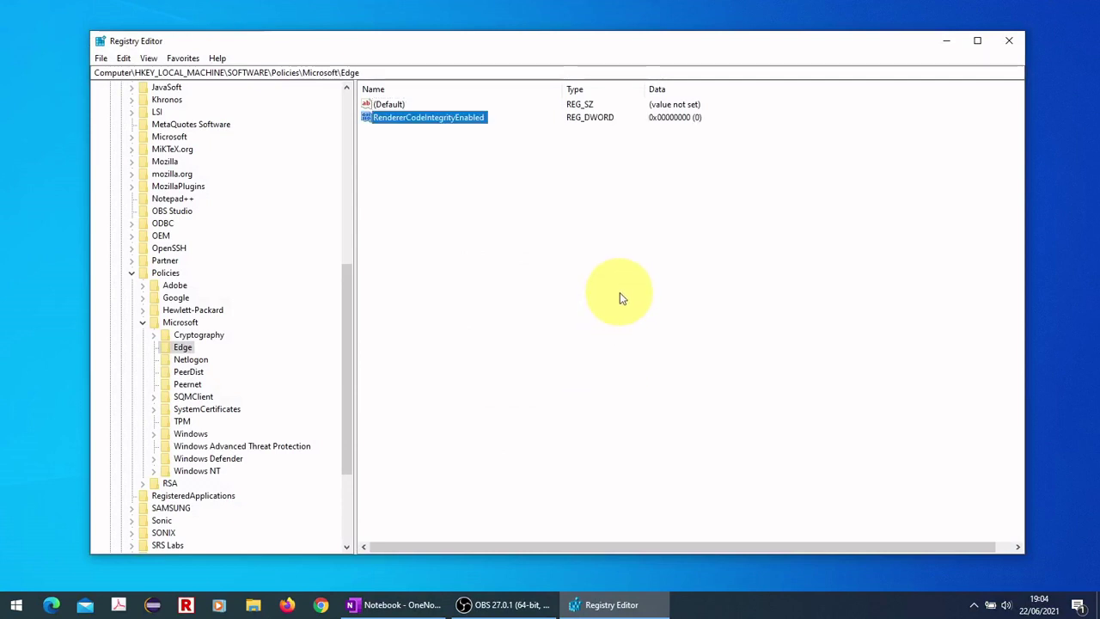
pyautogui.click(53, 606)
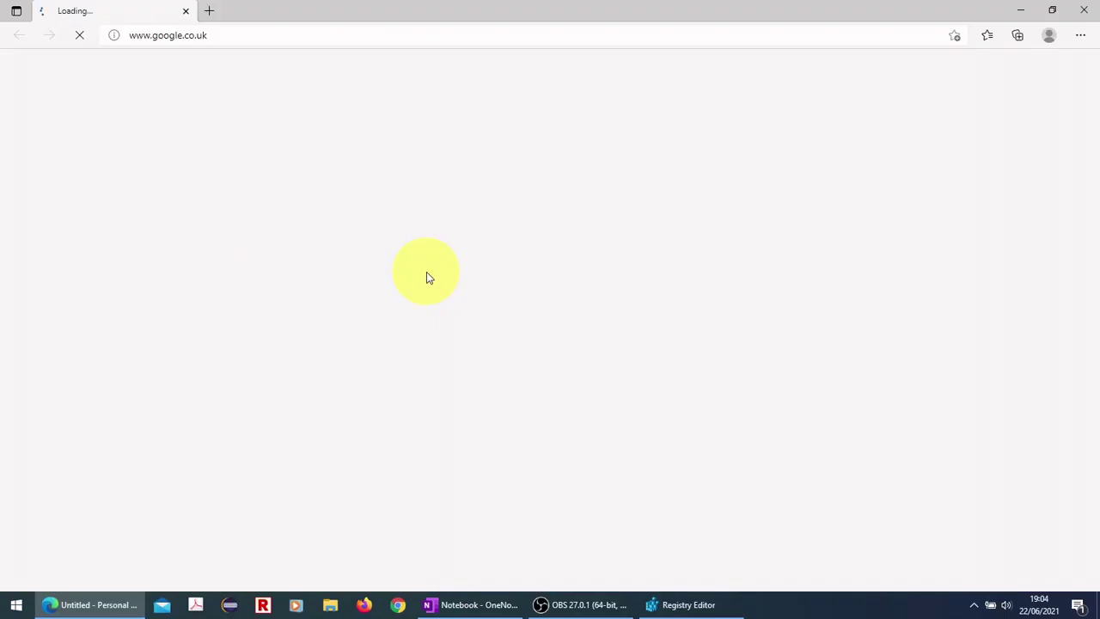
# Step: Load bbc.co.uk in the reopened Edge, which now displays without errors
pyautogui.click(369, 41)
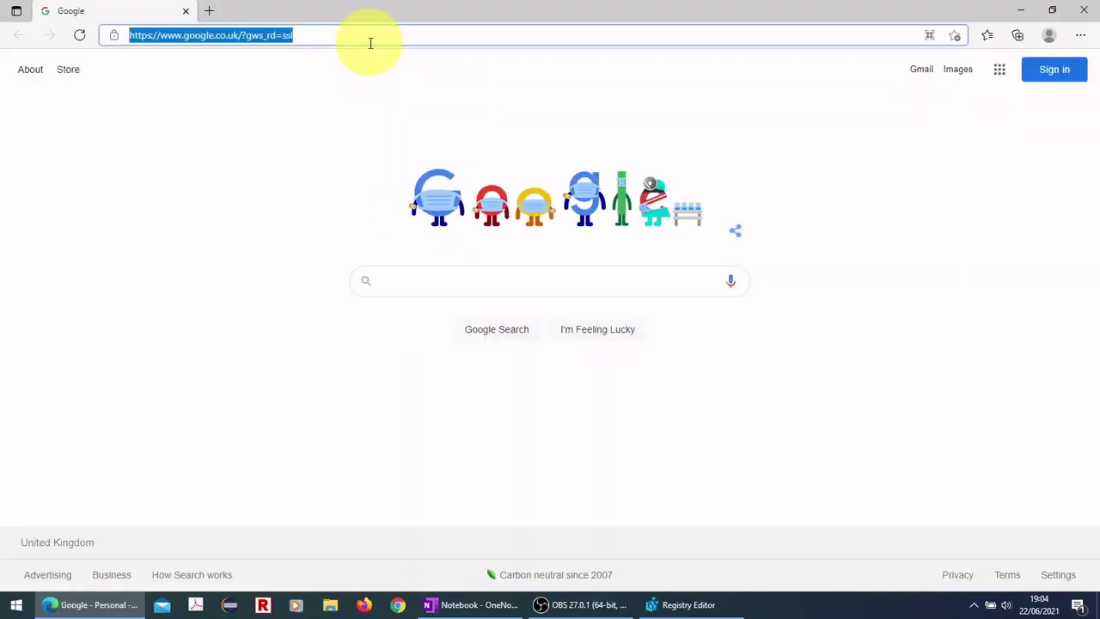
pyautogui.write('bbc.co.uk')
pyautogui.press('Return')
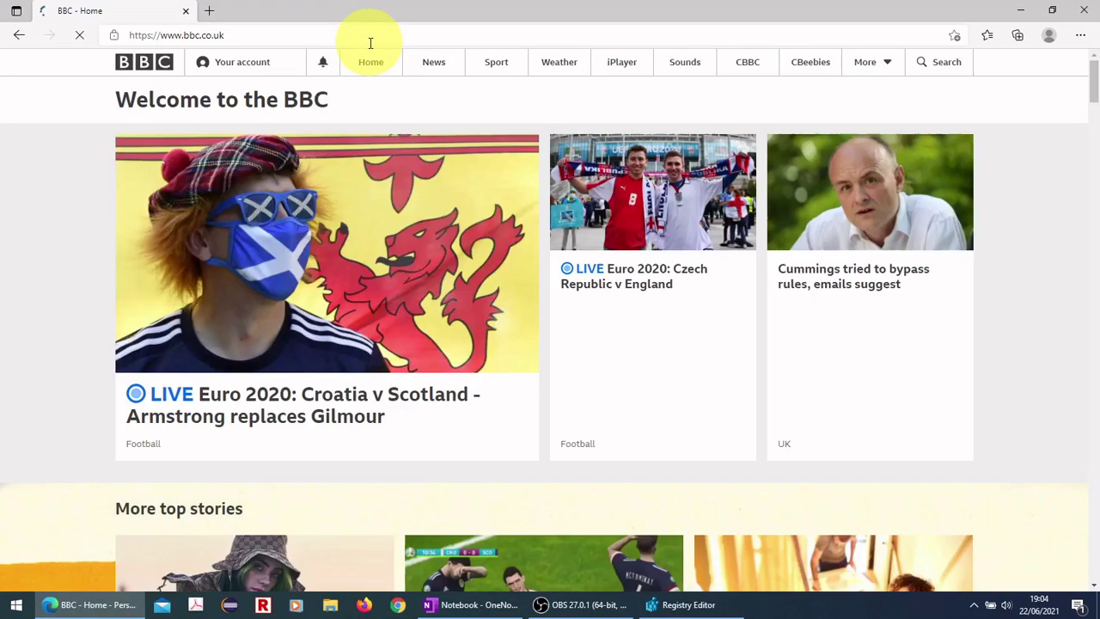